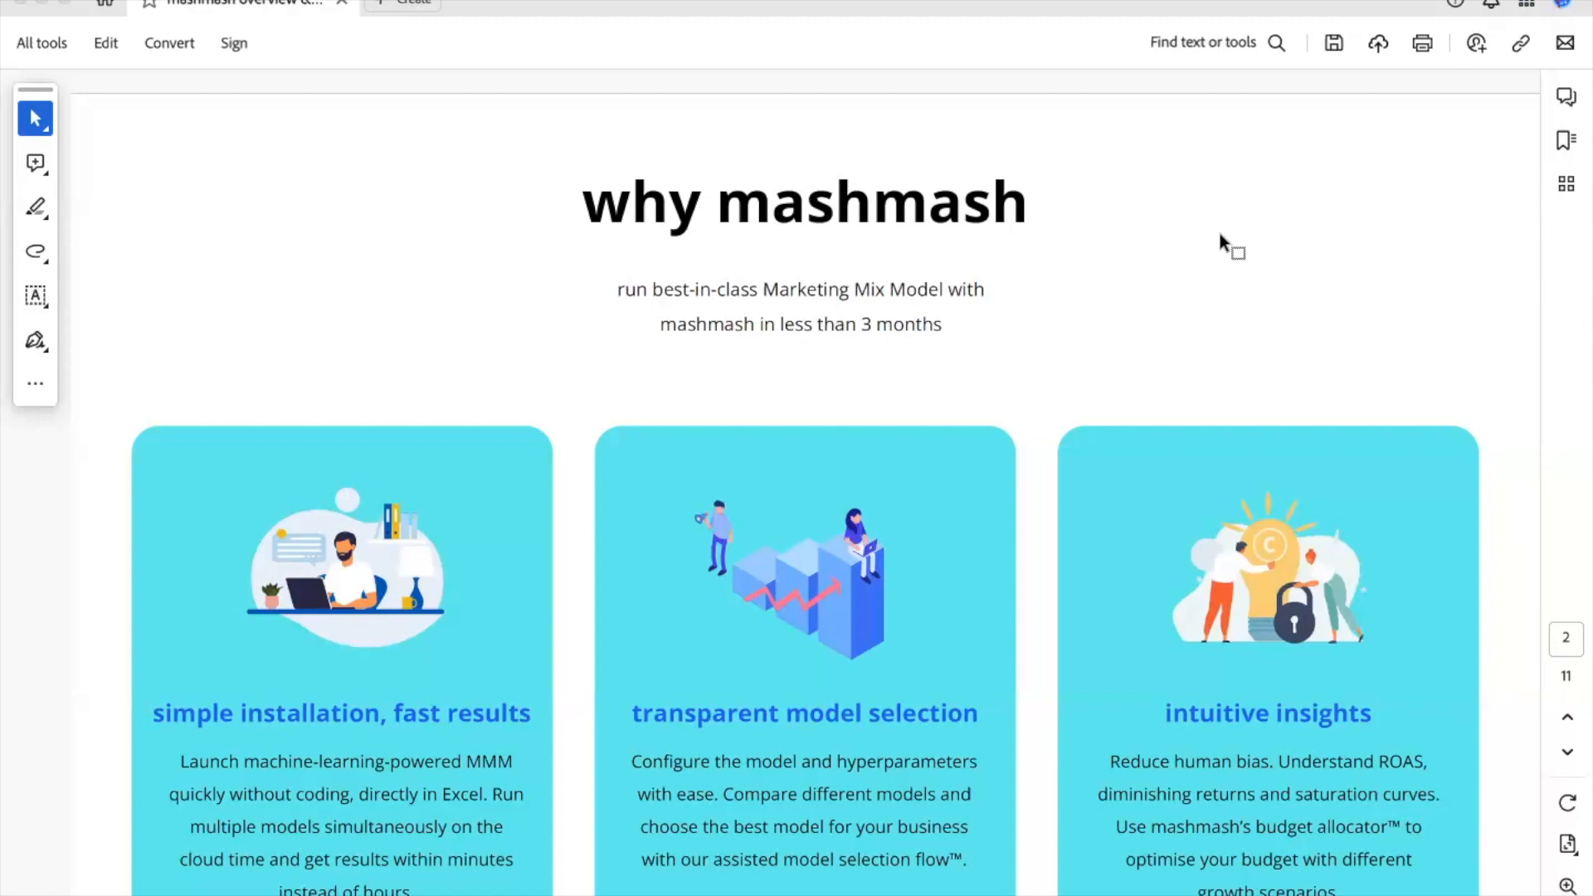
# - Leave the mashmash PDF in Acrobat and switch to the full-screen Excel workbook
pyautogui.hotkey('ctrl', 'Right')
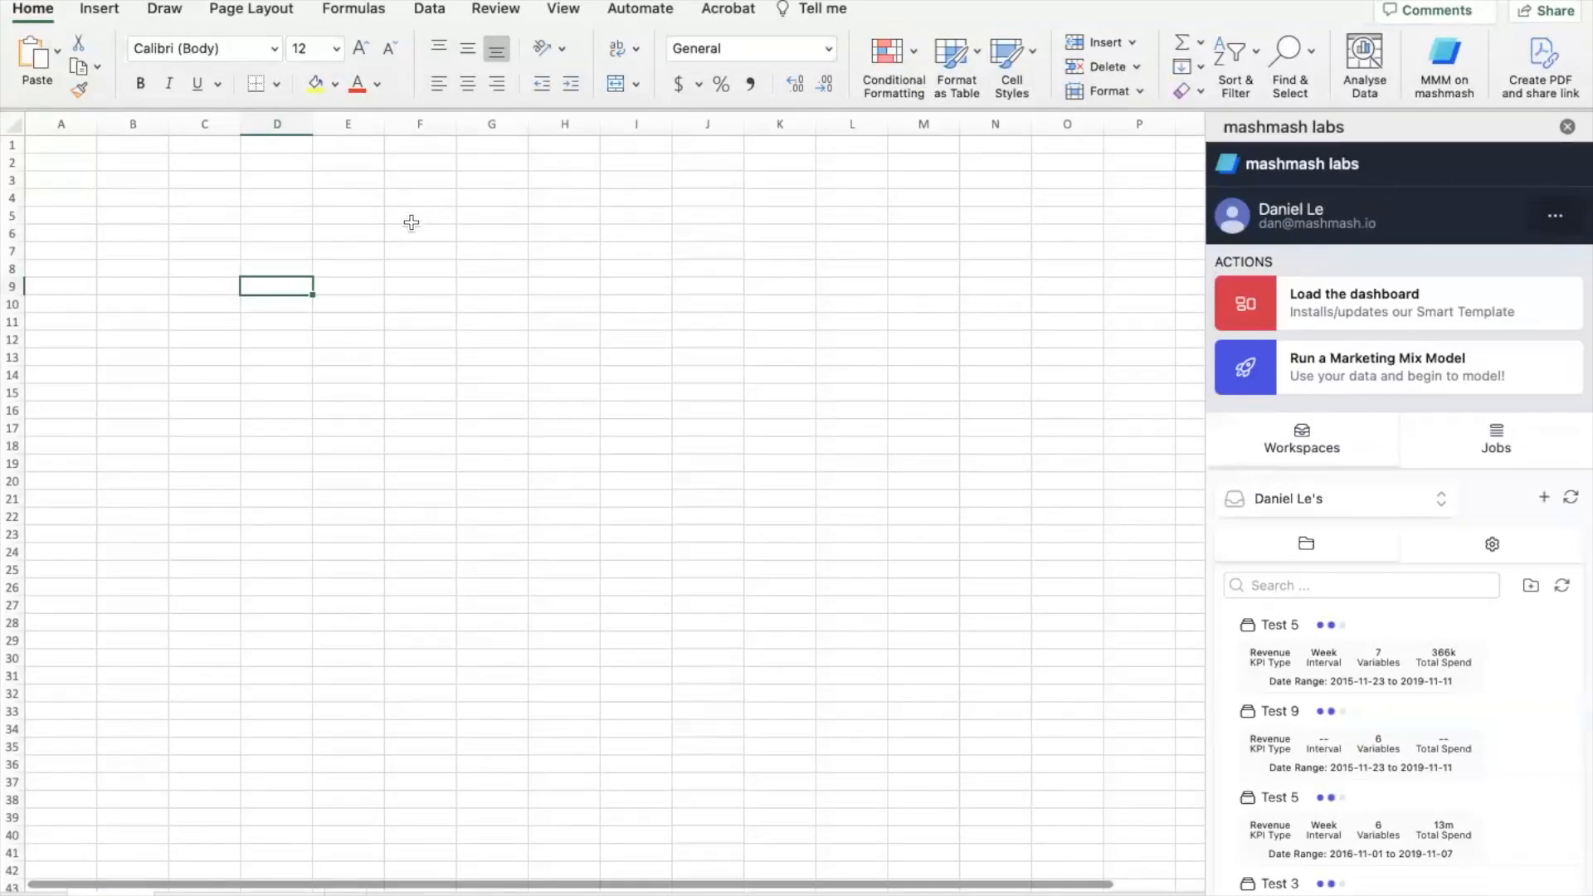
# - Fill the blank sheet with mashmash sample marketing data and begin a Marketing Mix Model run
pyautogui.click(1554, 217)
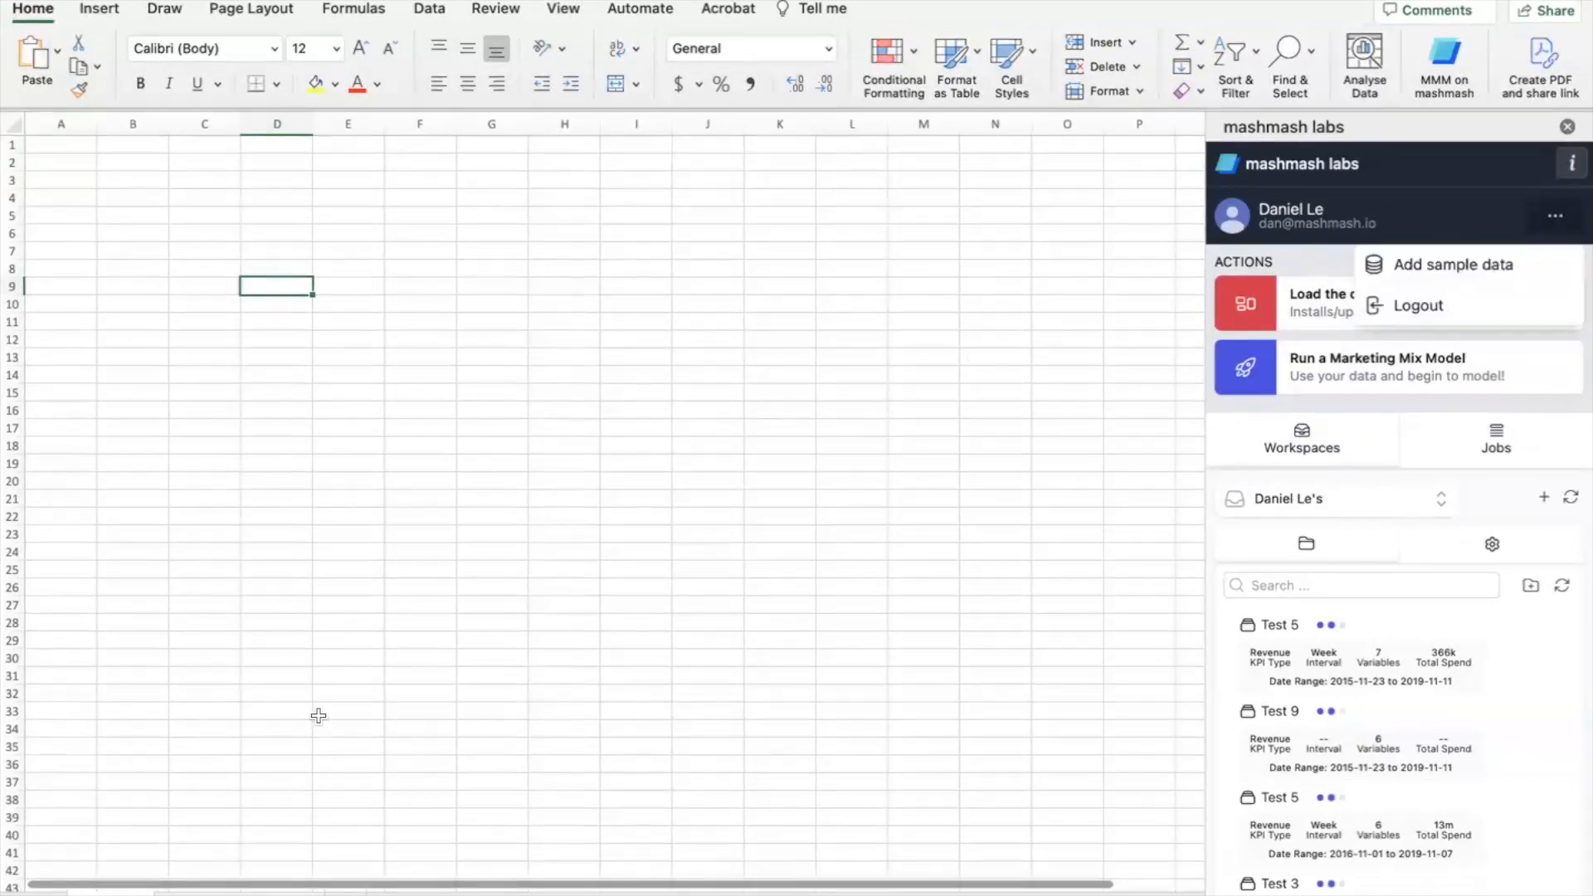
pyautogui.click(274, 889)
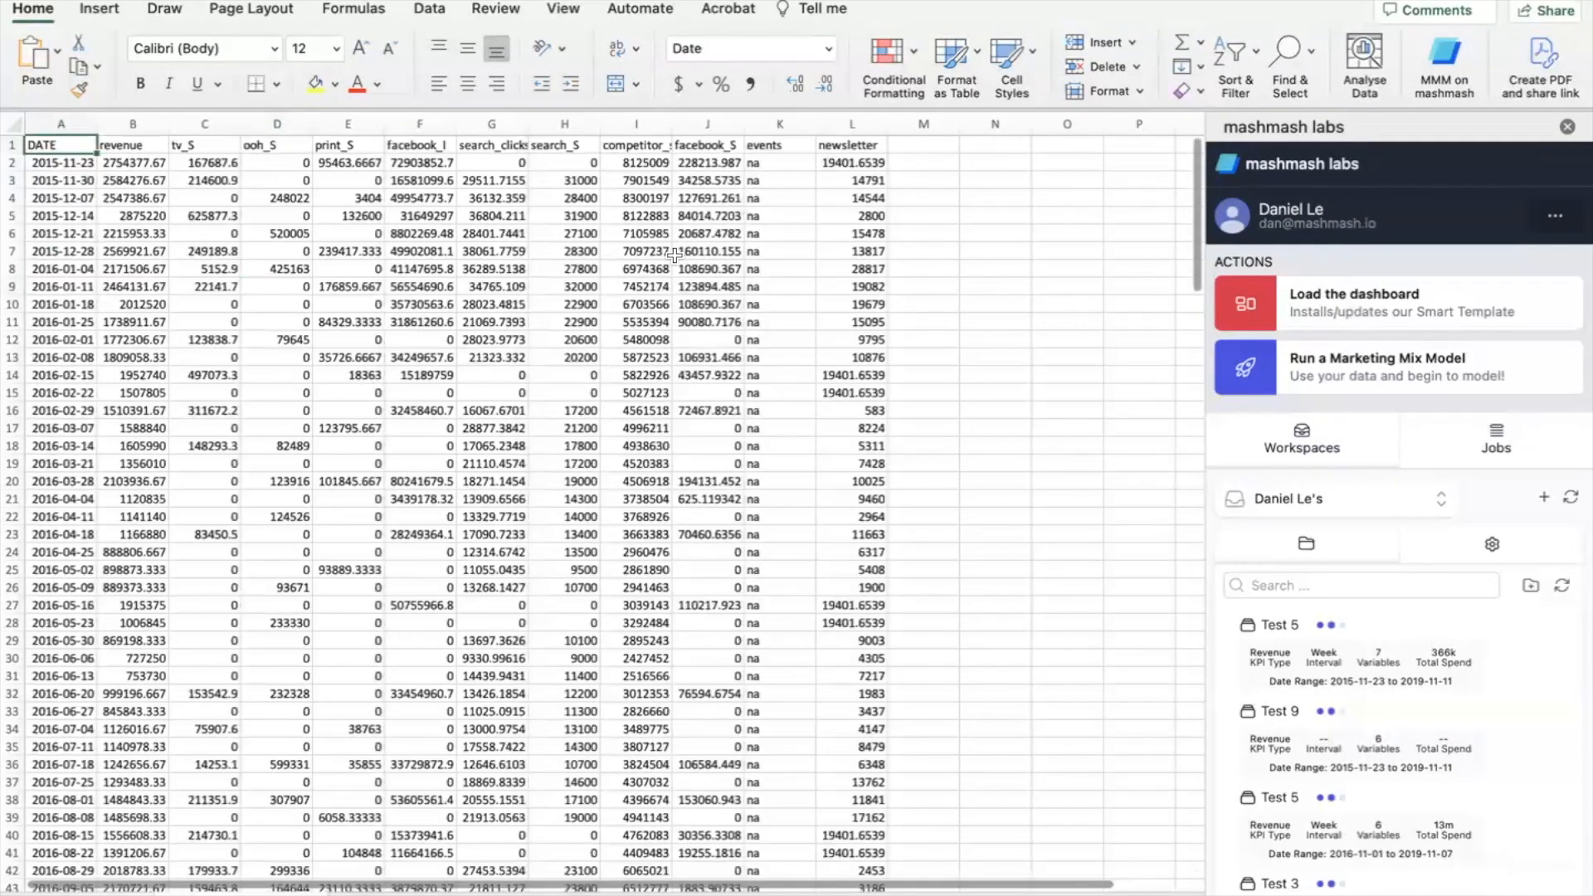
pyautogui.click(1357, 373)
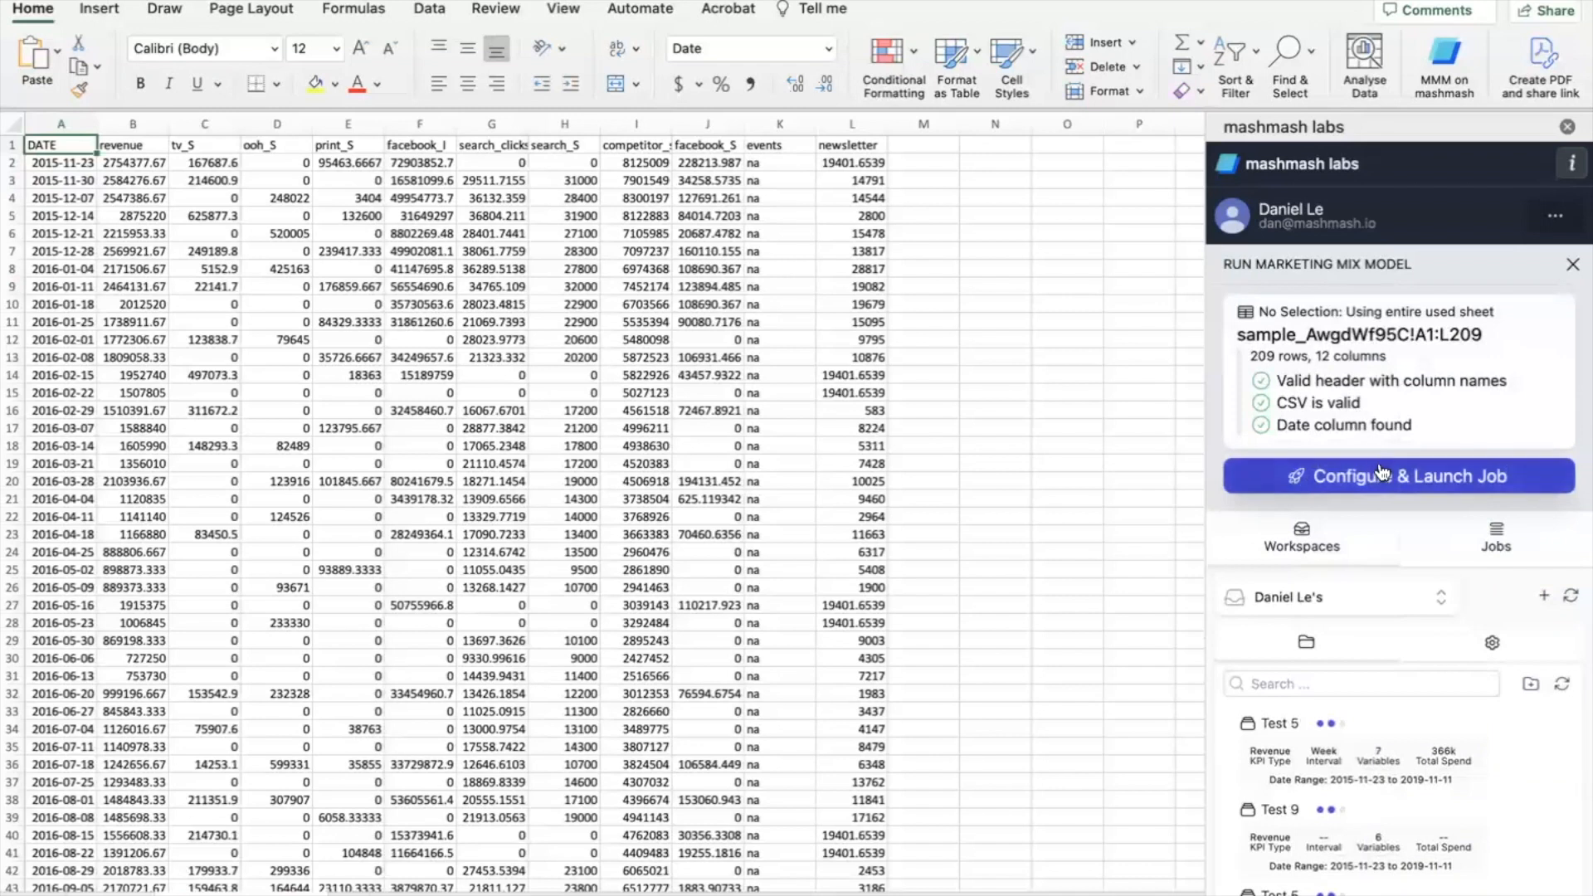
# - In the model configuration form, set the Date Column to DATE and the KPI Column to revenue
pyautogui.click(1381, 476)
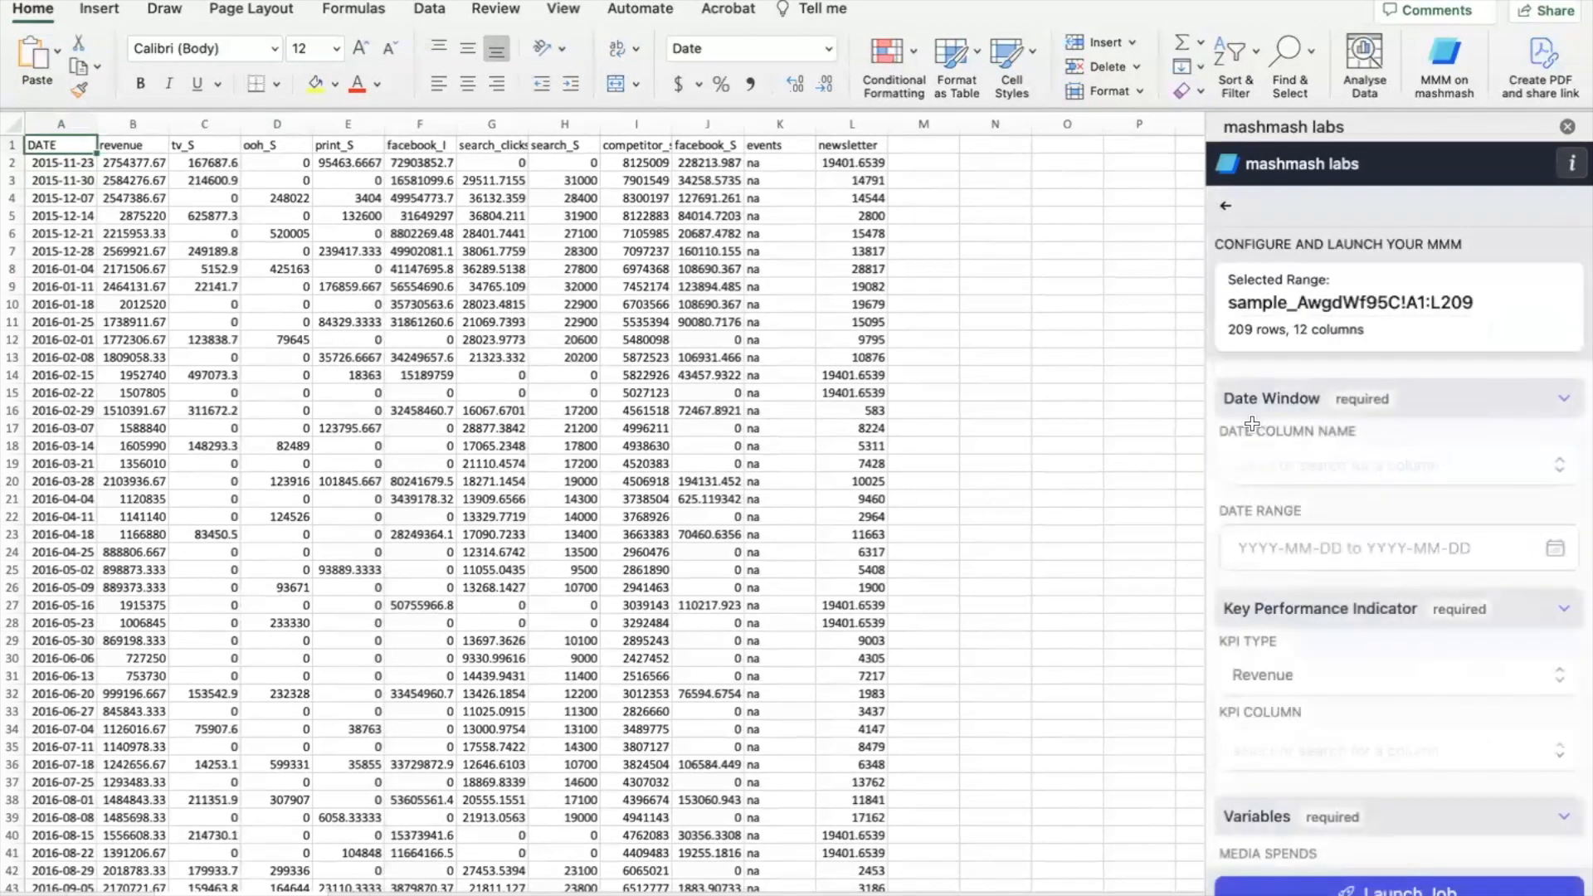
pyautogui.click(1559, 466)
pyautogui.click(1324, 517)
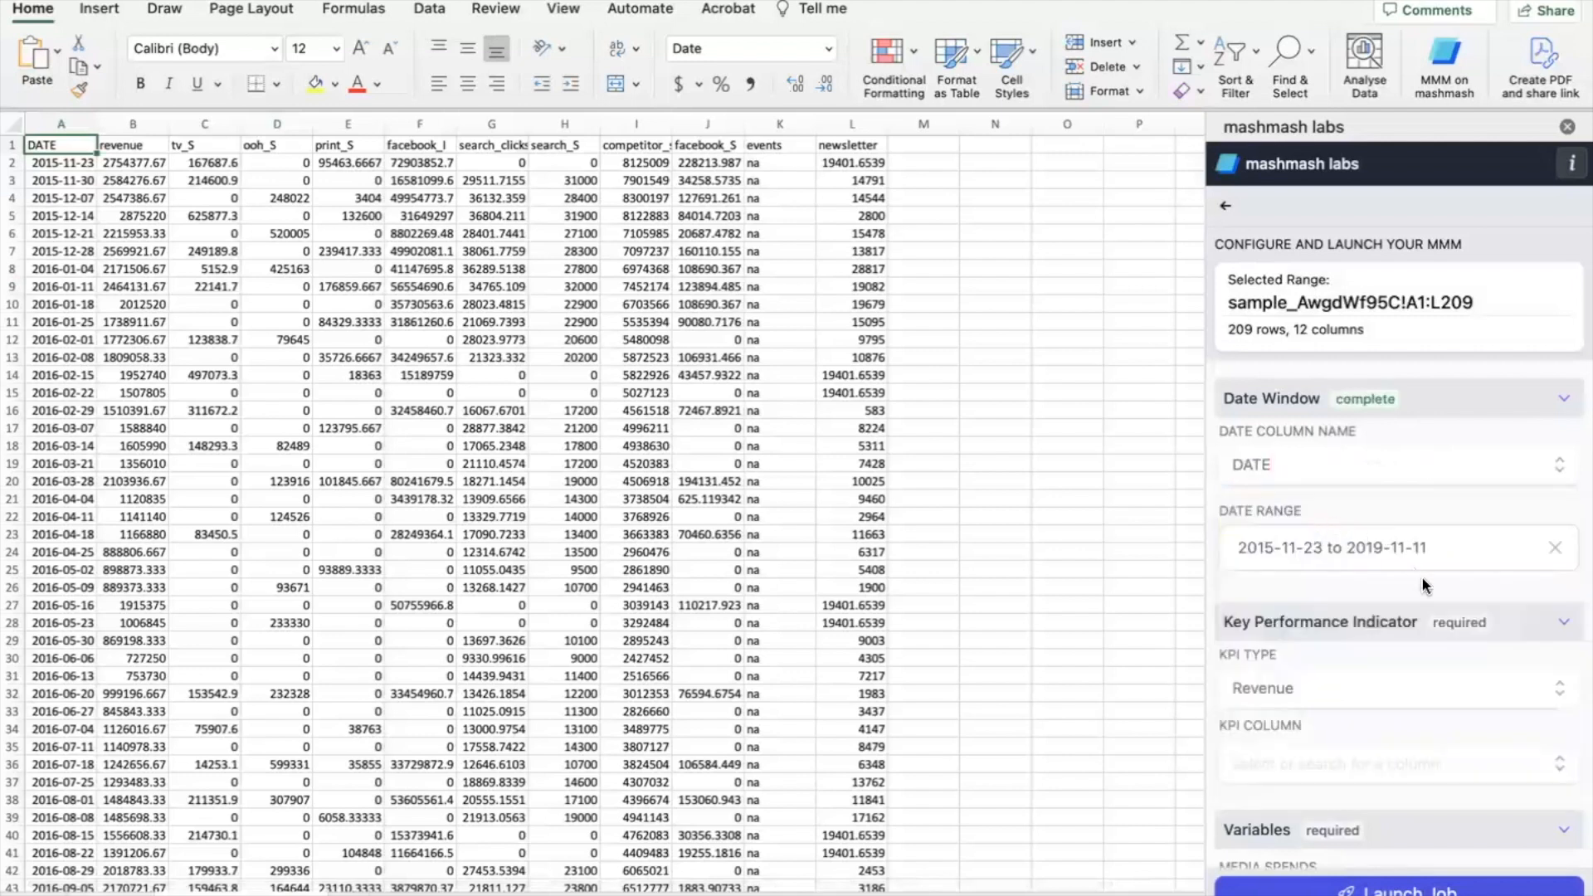
pyautogui.scroll(-1, 1451, 676)
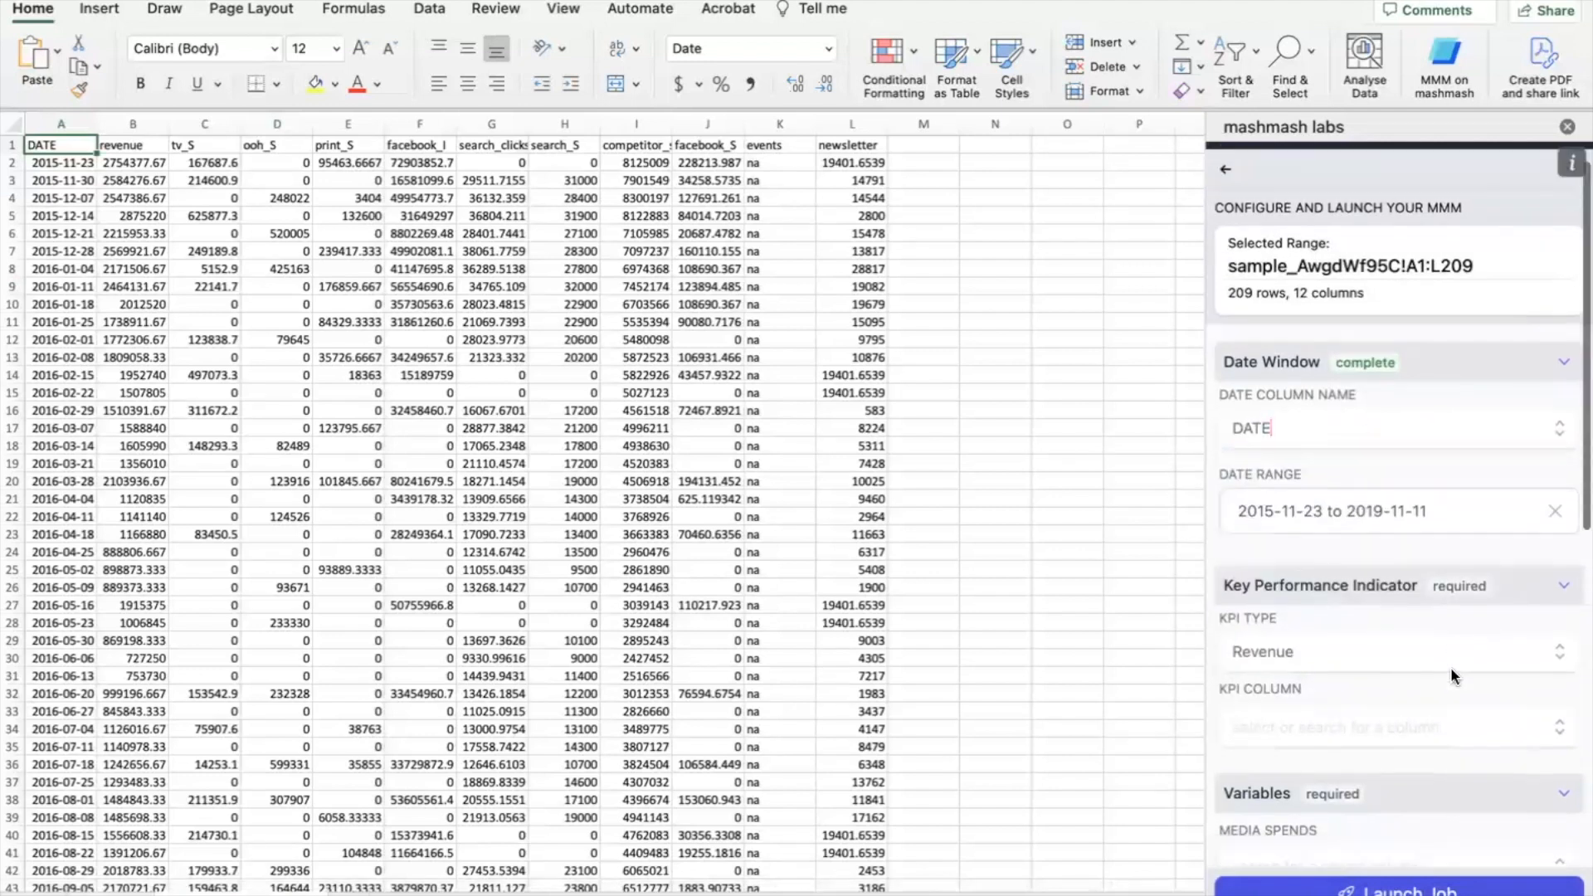
pyautogui.click(1558, 728)
pyautogui.click(1321, 808)
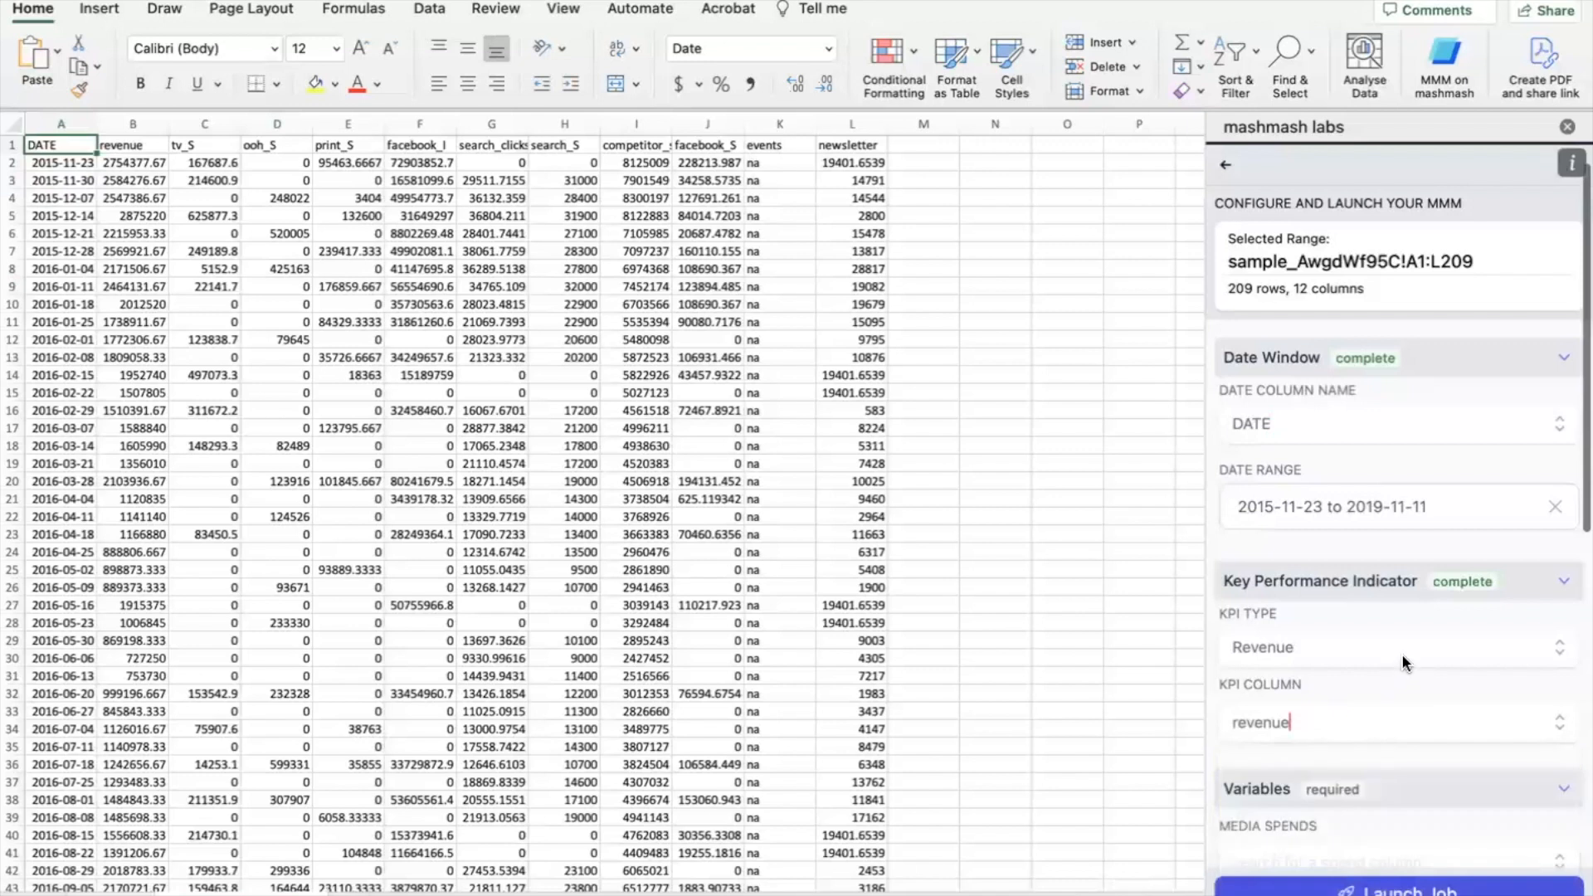
pyautogui.scroll(-5, 1410, 656)
# - Add tv_S as an online, no-lag media spend, expand its hyperparameters, and widen the pane
pyautogui.click(1557, 618)
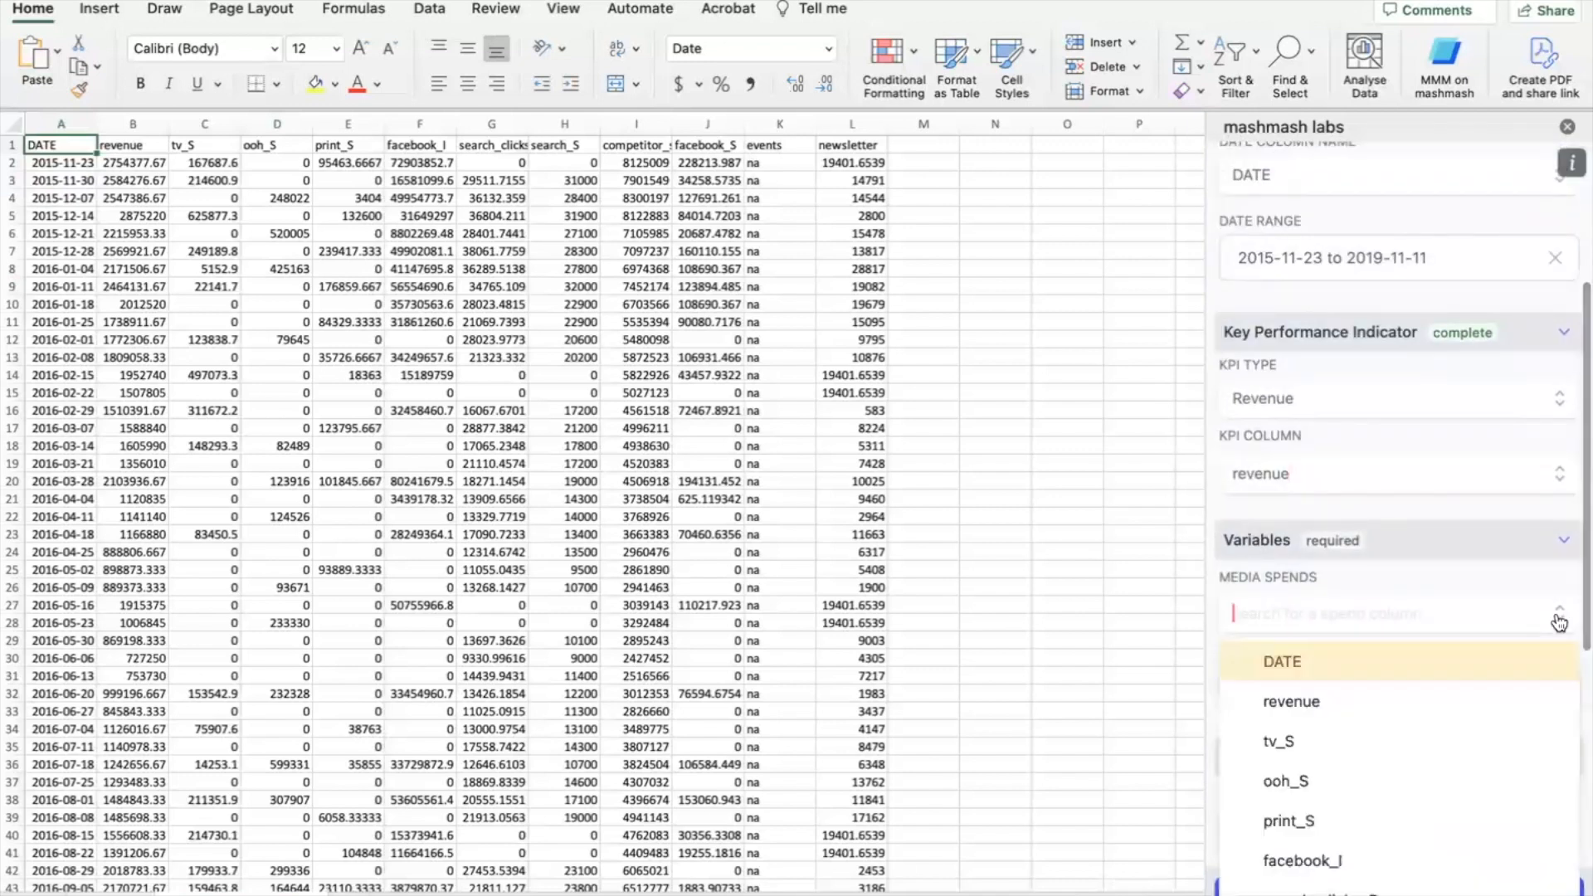
pyautogui.click(1332, 739)
pyautogui.click(1330, 618)
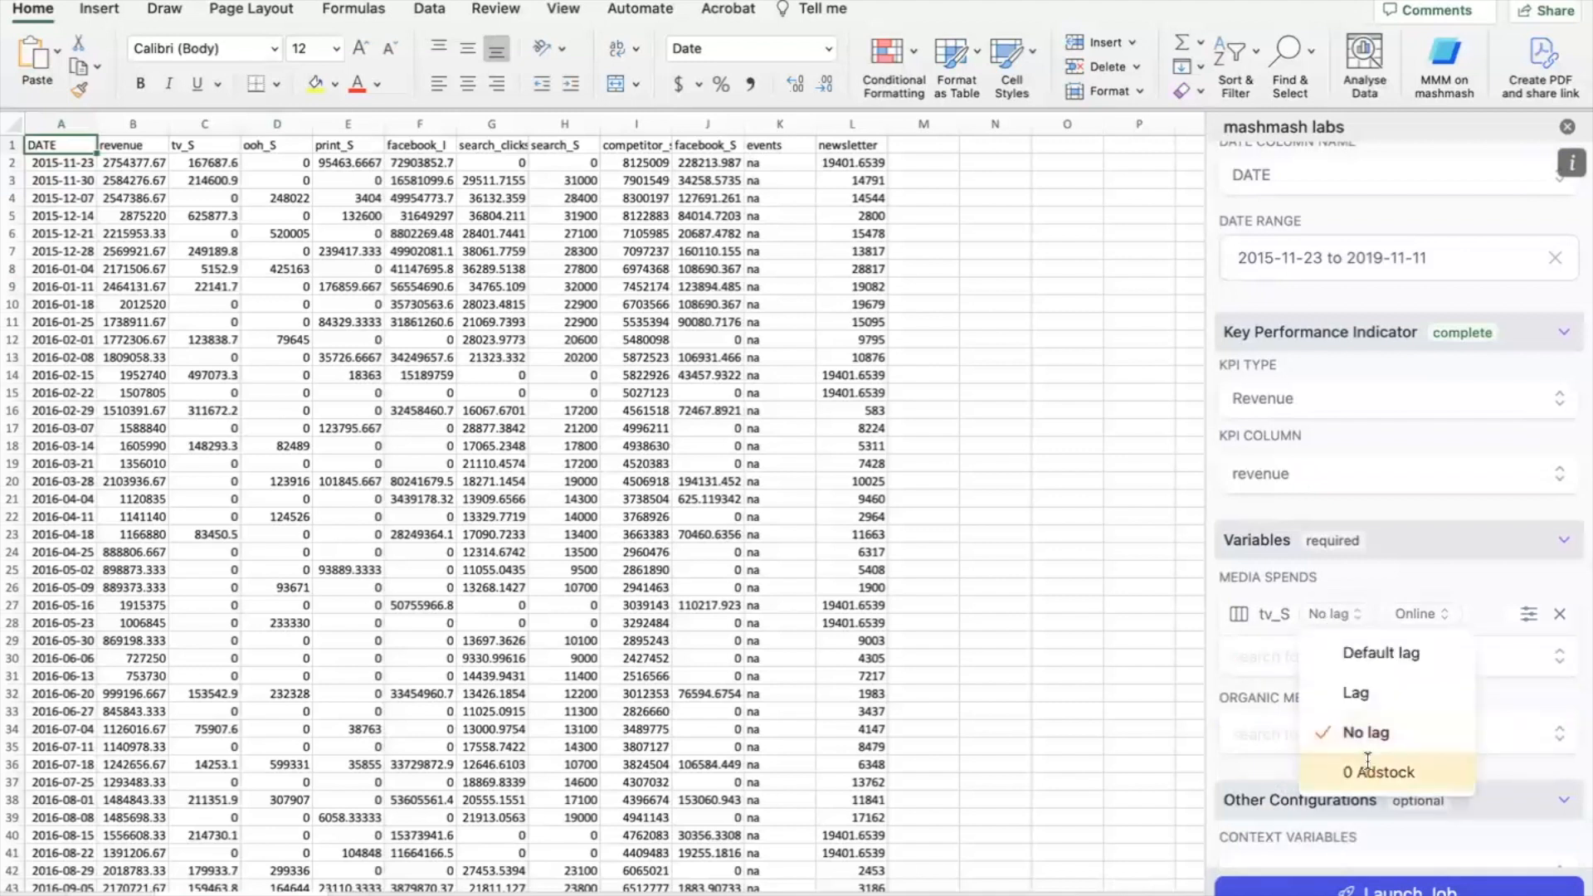
pyautogui.click(1420, 614)
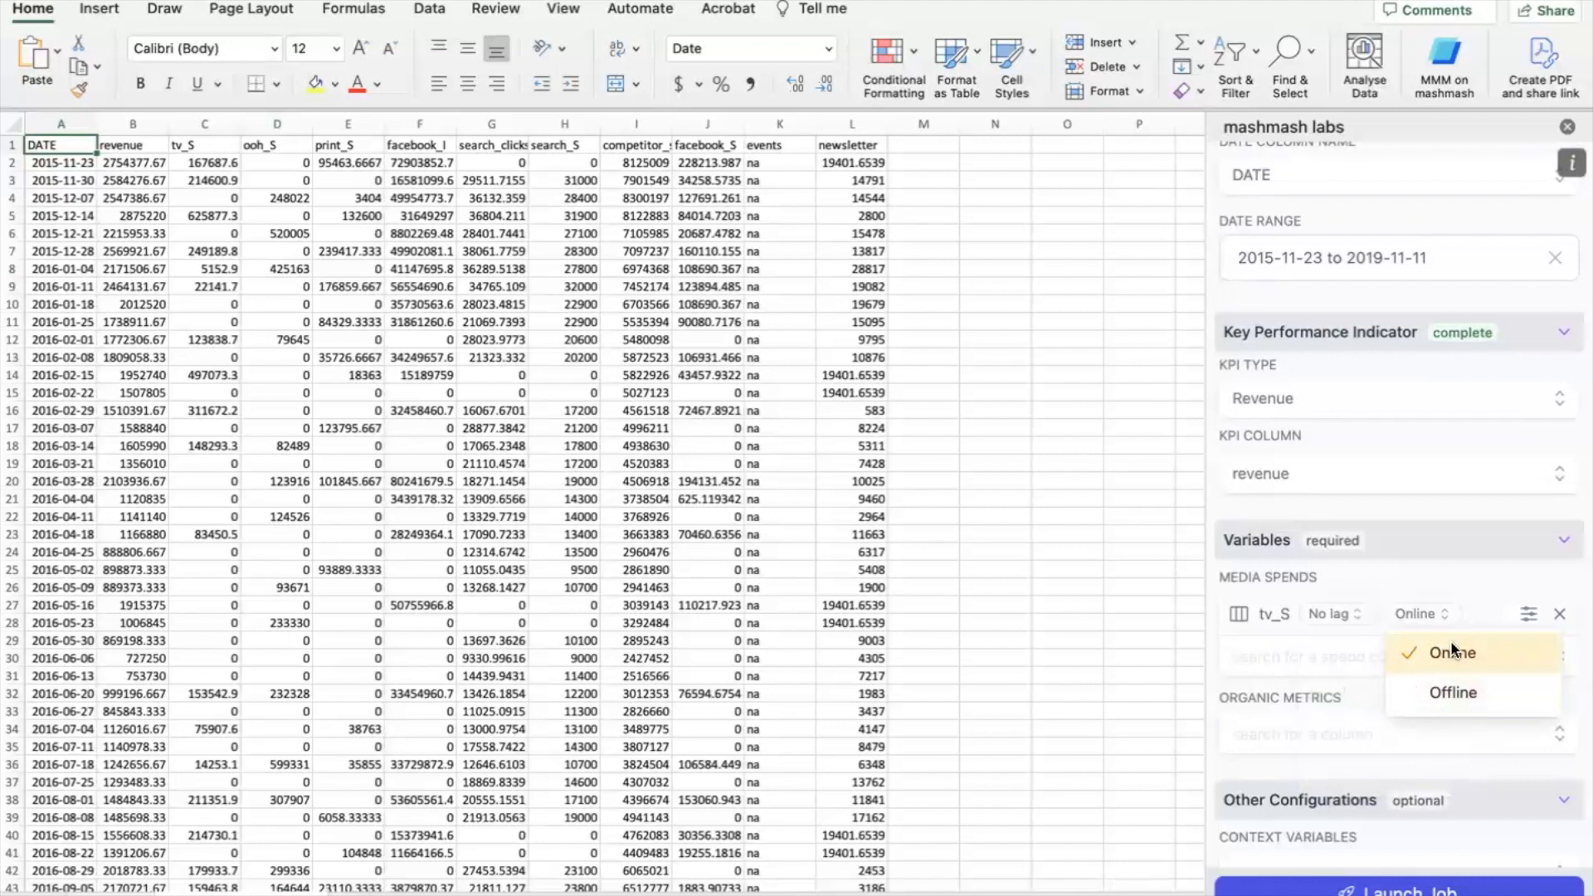
pyautogui.click(1440, 574)
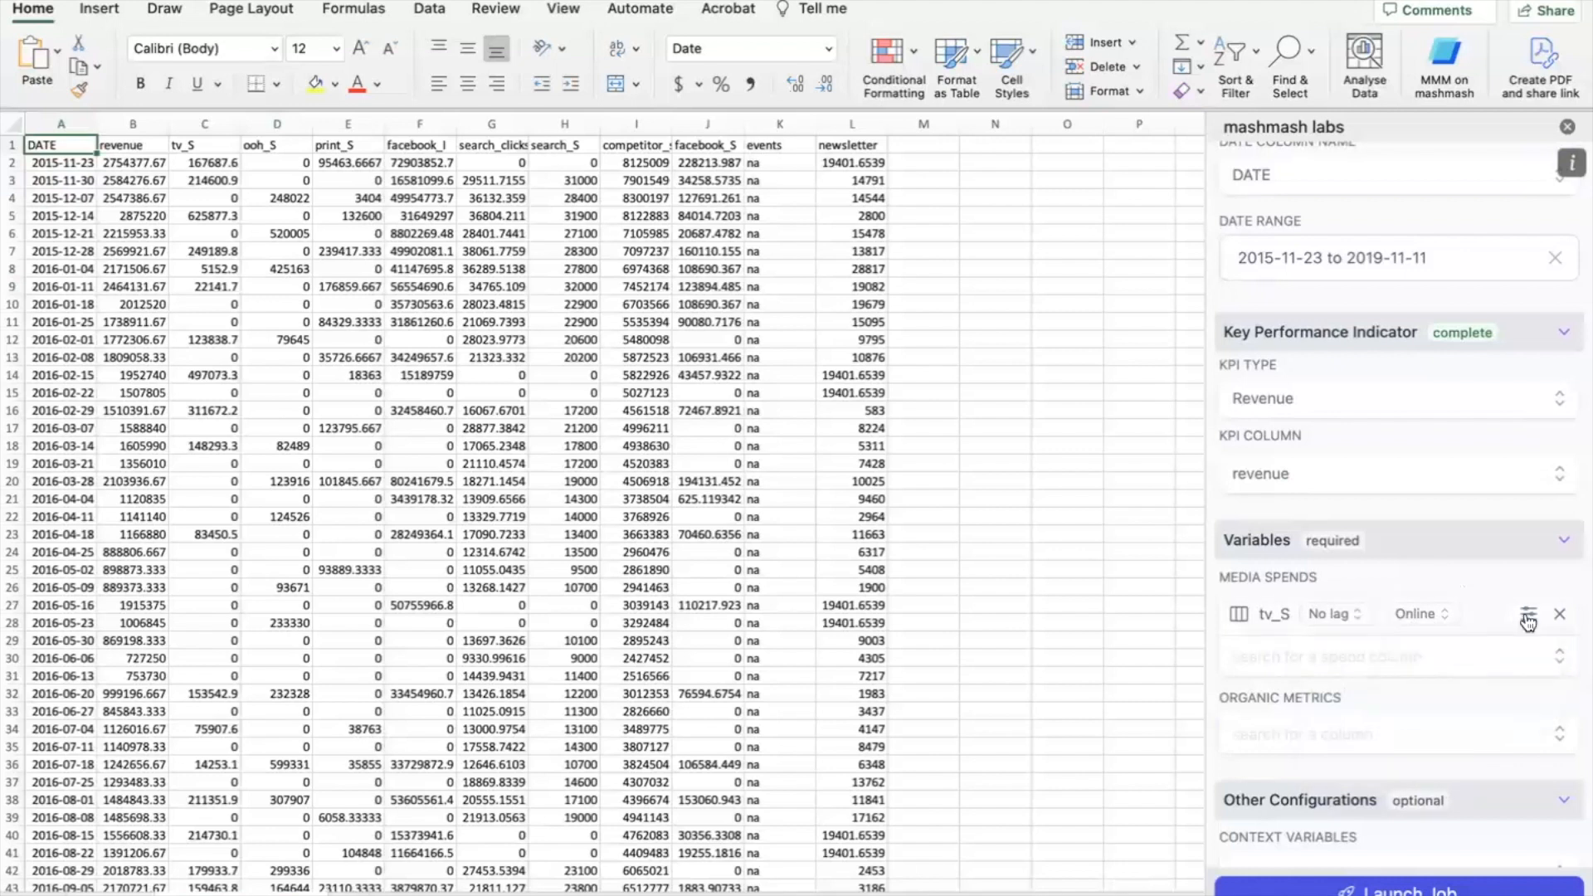
pyautogui.click(1528, 617)
pyautogui.scroll(-2, 1394, 597)
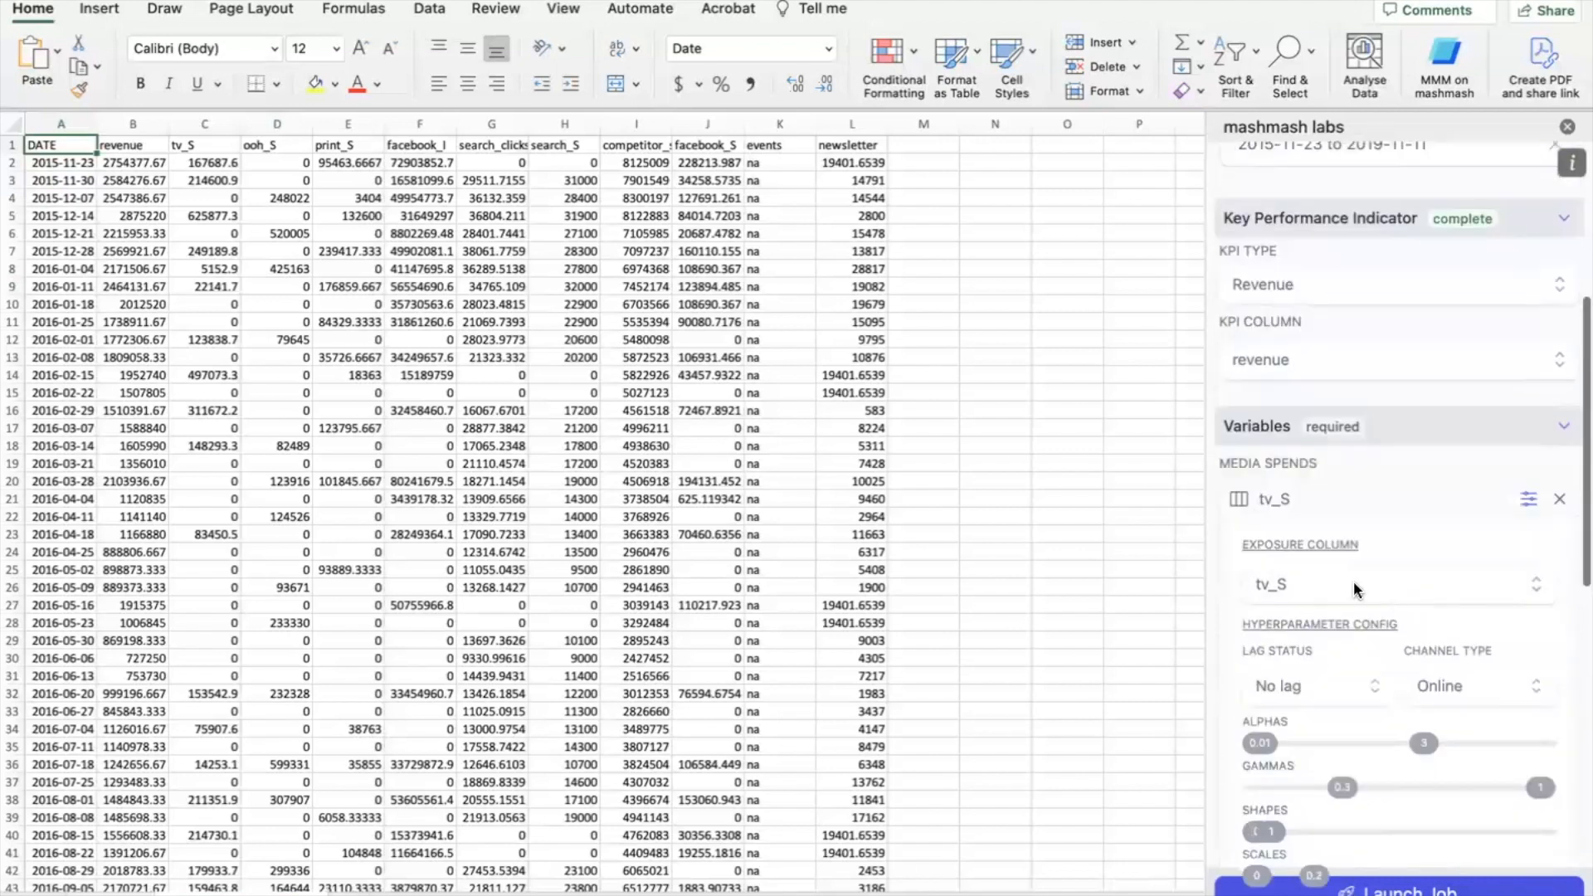
pyautogui.scroll(-3, 1354, 585)
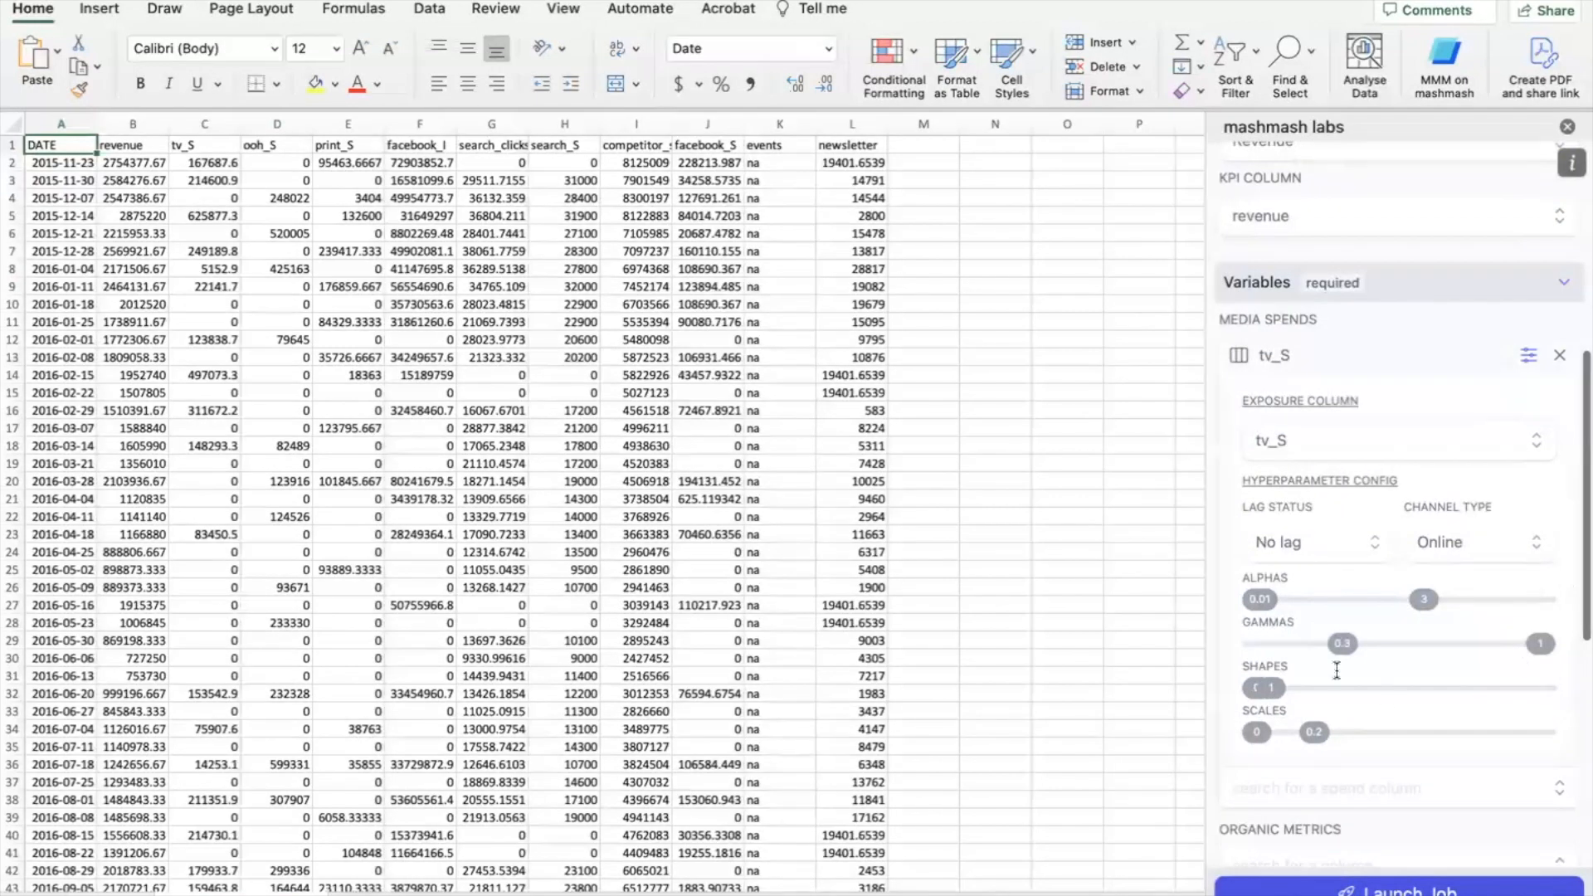
pyautogui.moveTo(1207, 406); pyautogui.dragTo(1023, 409)
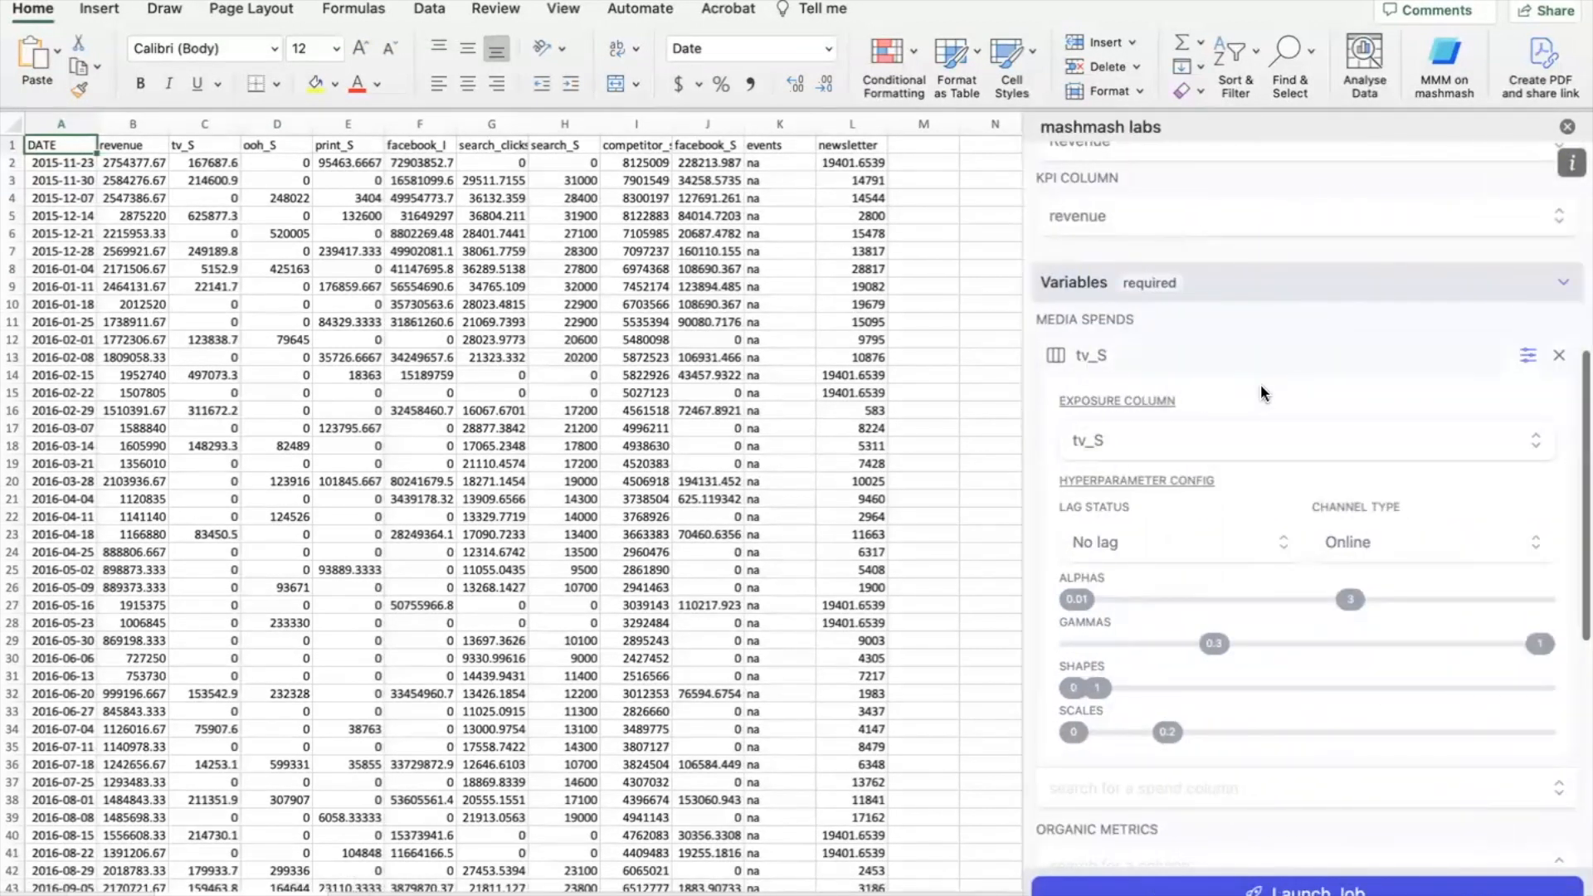
pyautogui.scroll(-8, 1262, 386)
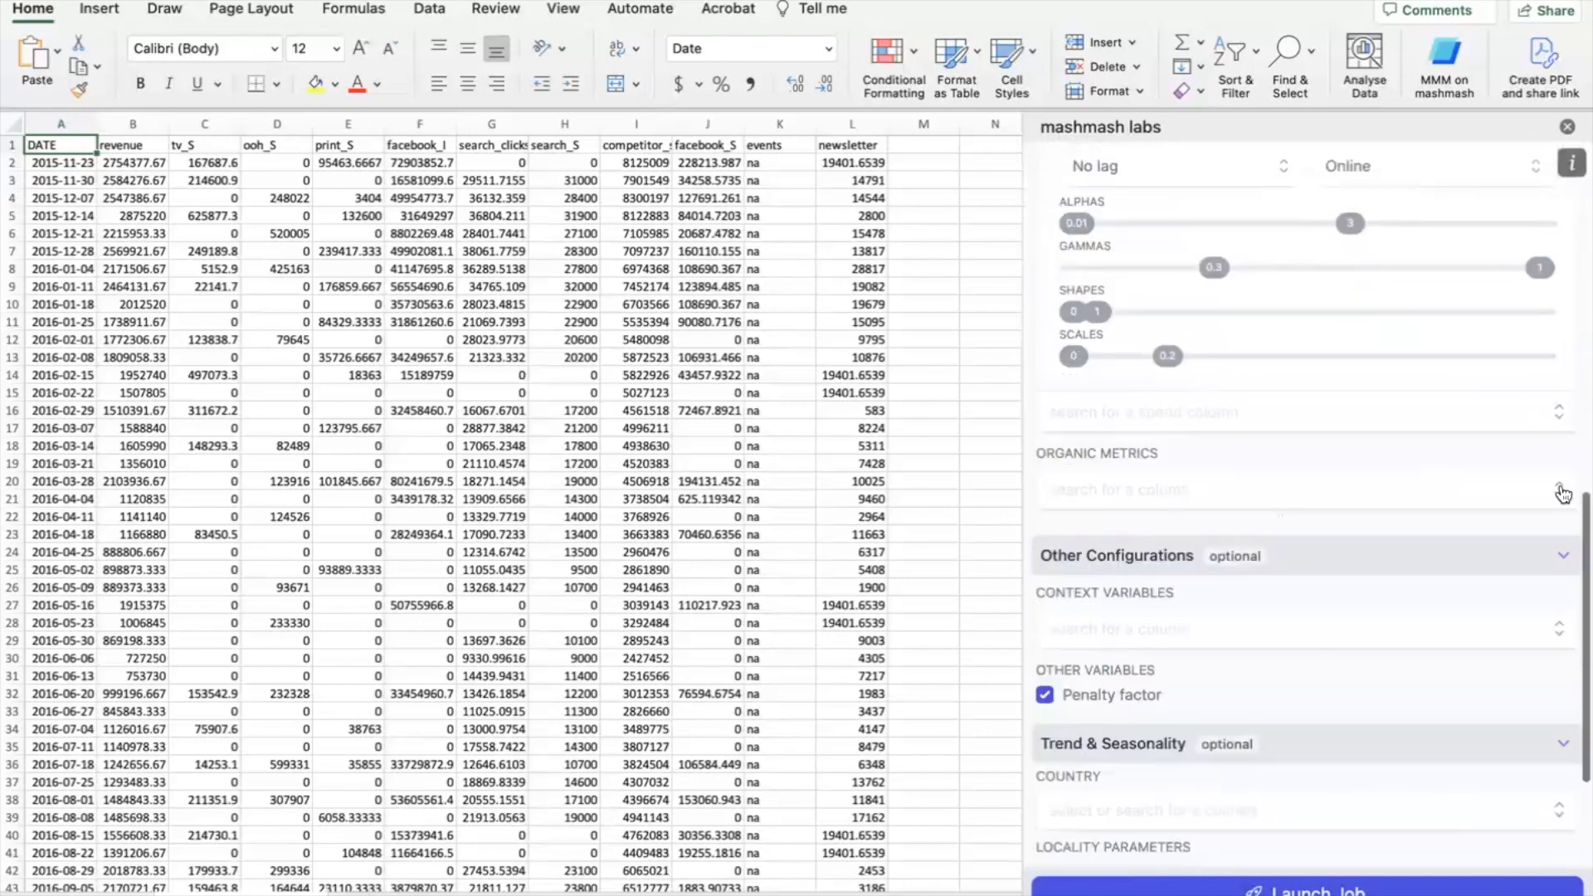
# - Set the trend and seasonality country to Germany, then move to the Welcome to mashmash dashboard workbook
pyautogui.click(1558, 491)
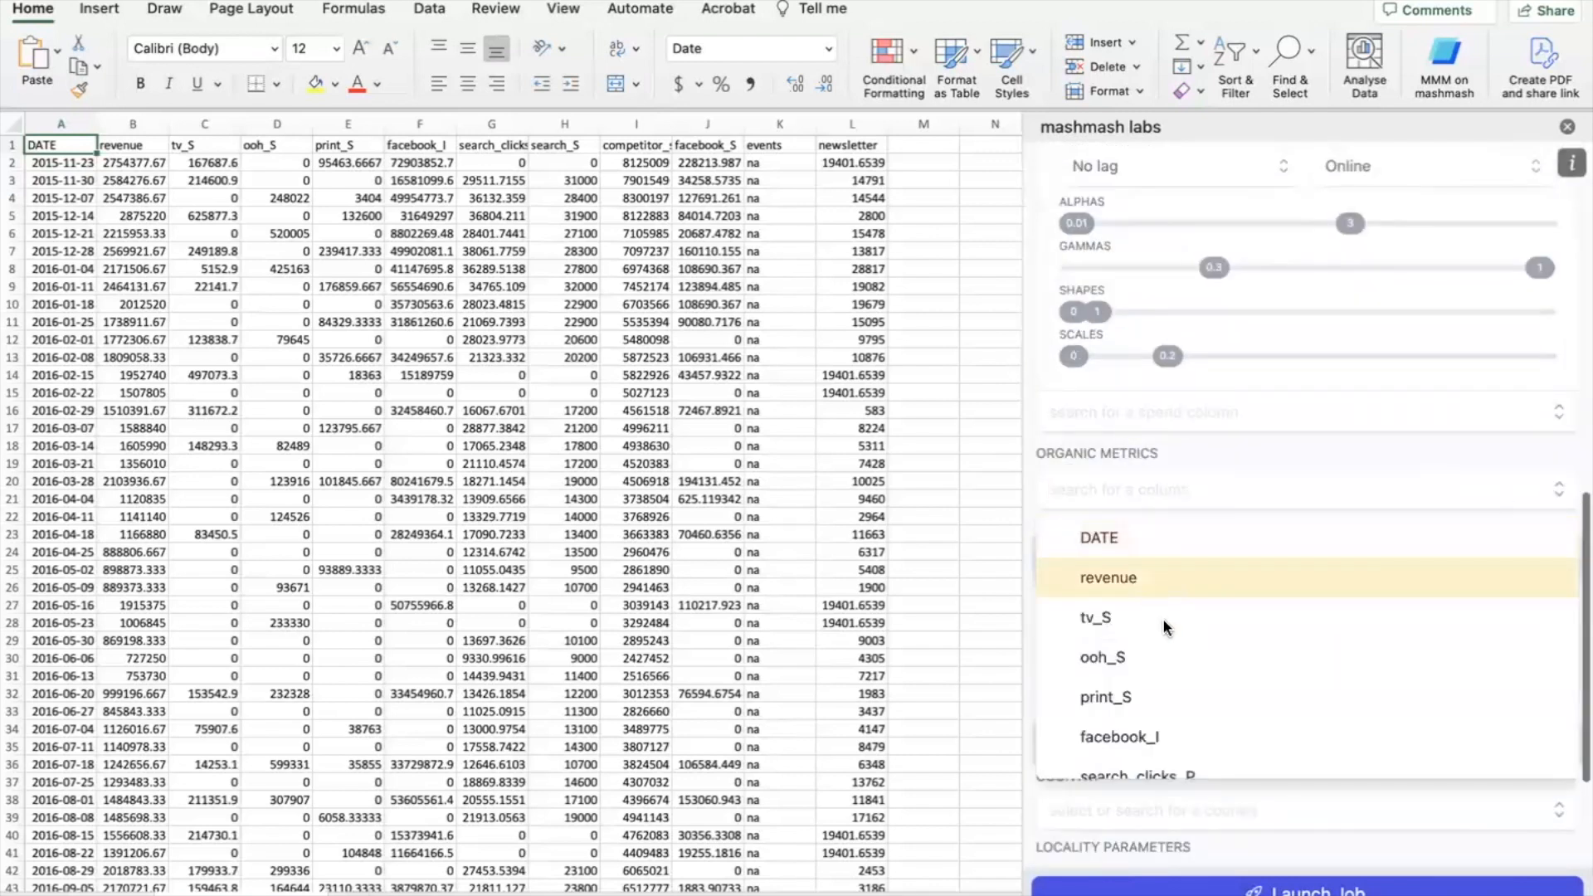
pyautogui.click(1231, 461)
pyautogui.scroll(-3, 1231, 464)
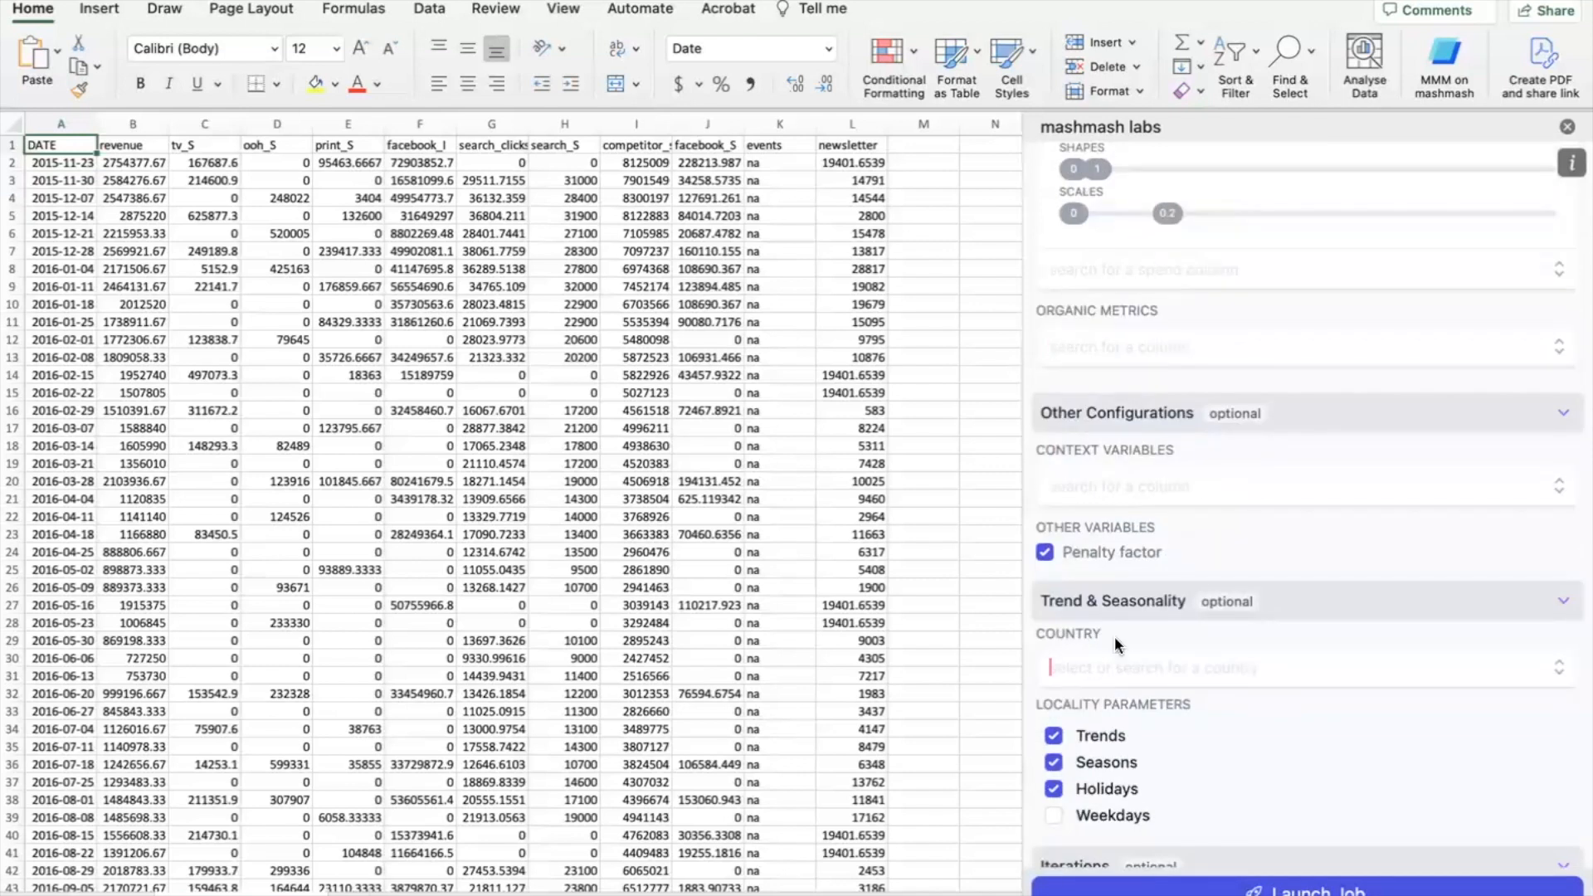
pyautogui.write('germ')
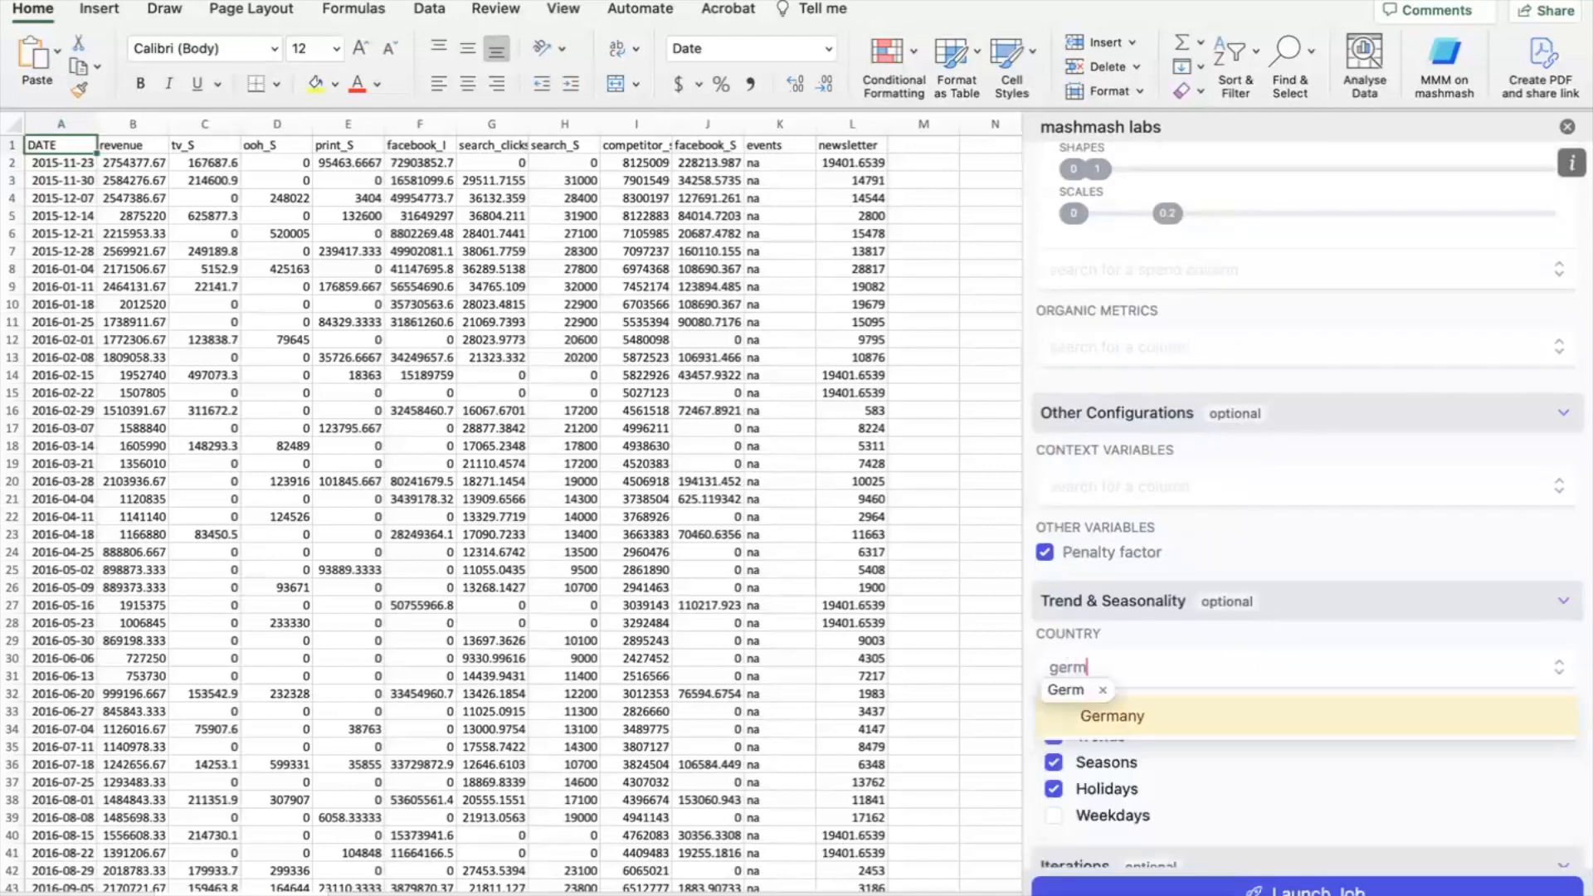
pyautogui.click(1153, 700)
pyautogui.scroll(-5, 1244, 643)
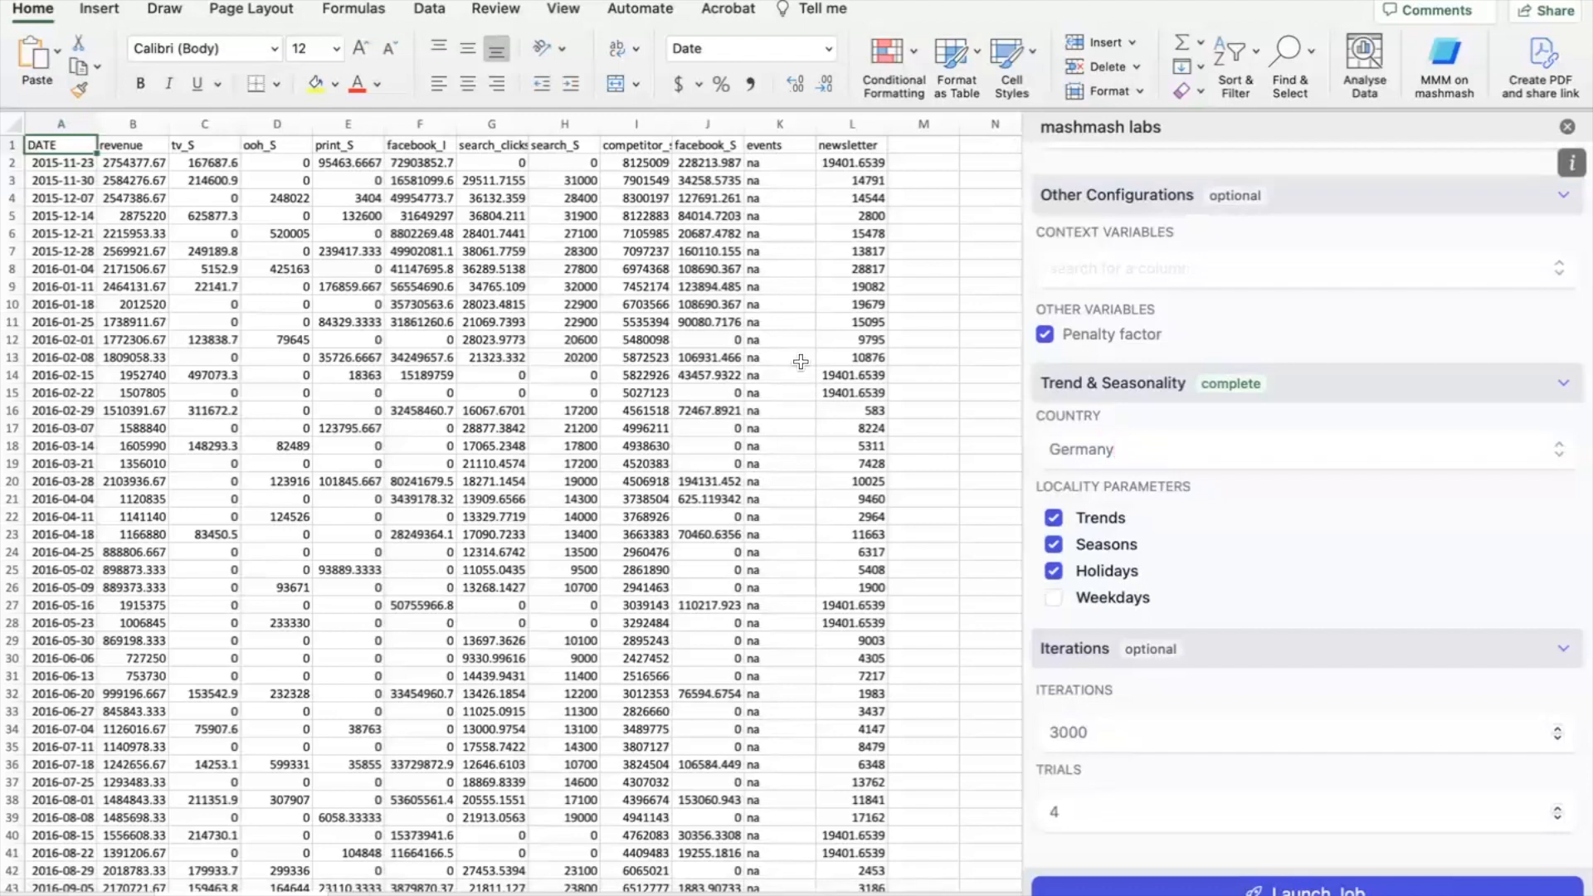
pyautogui.hotkey('ctrl', 'Right')
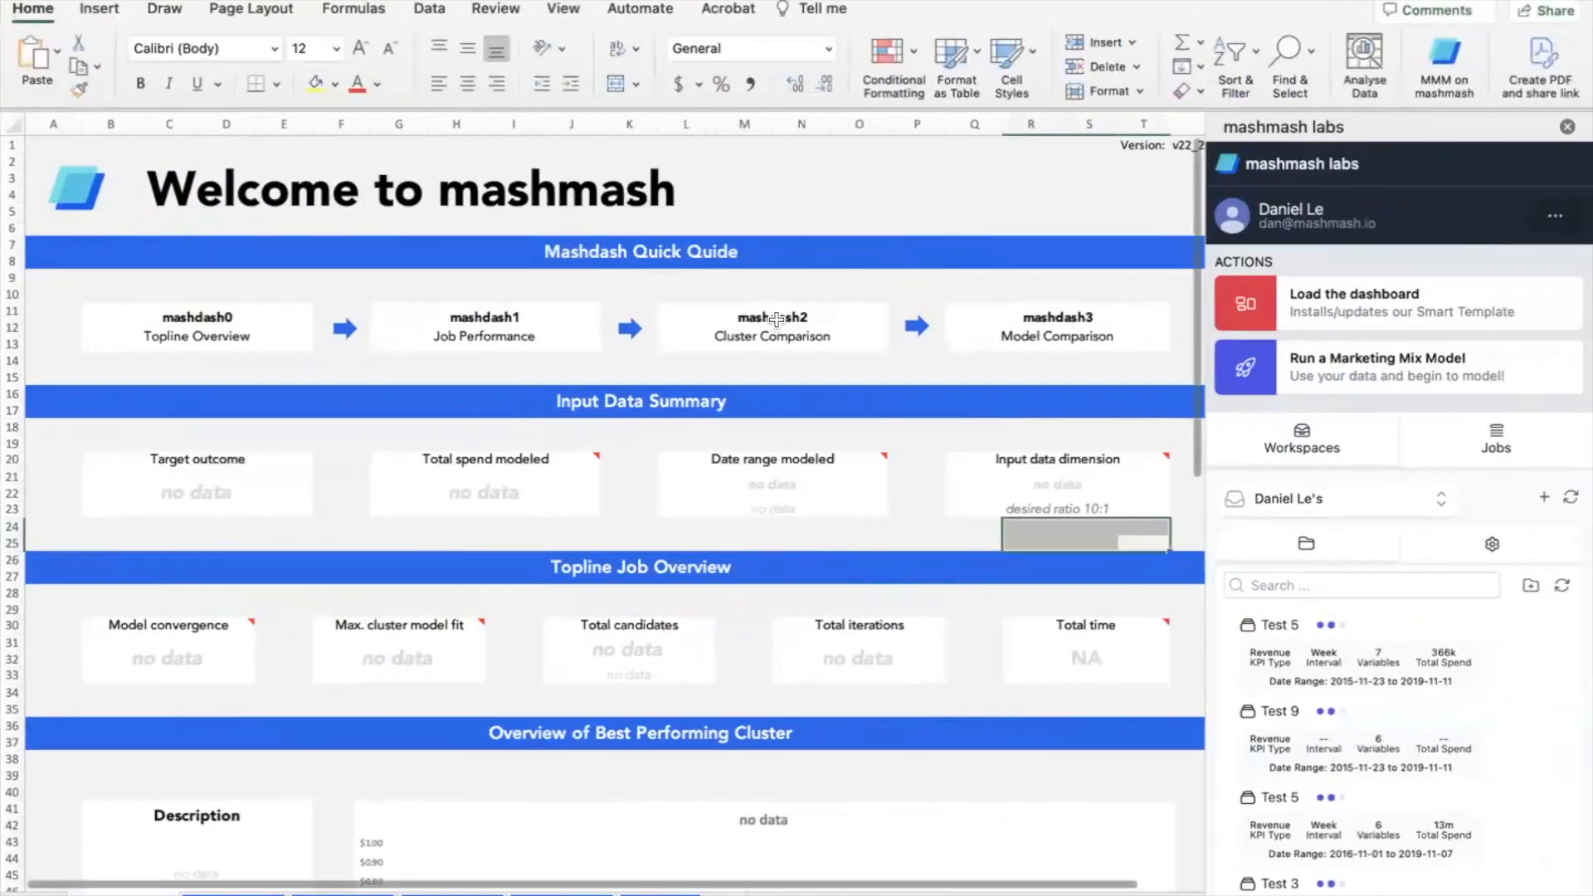
pyautogui.click(1306, 305)
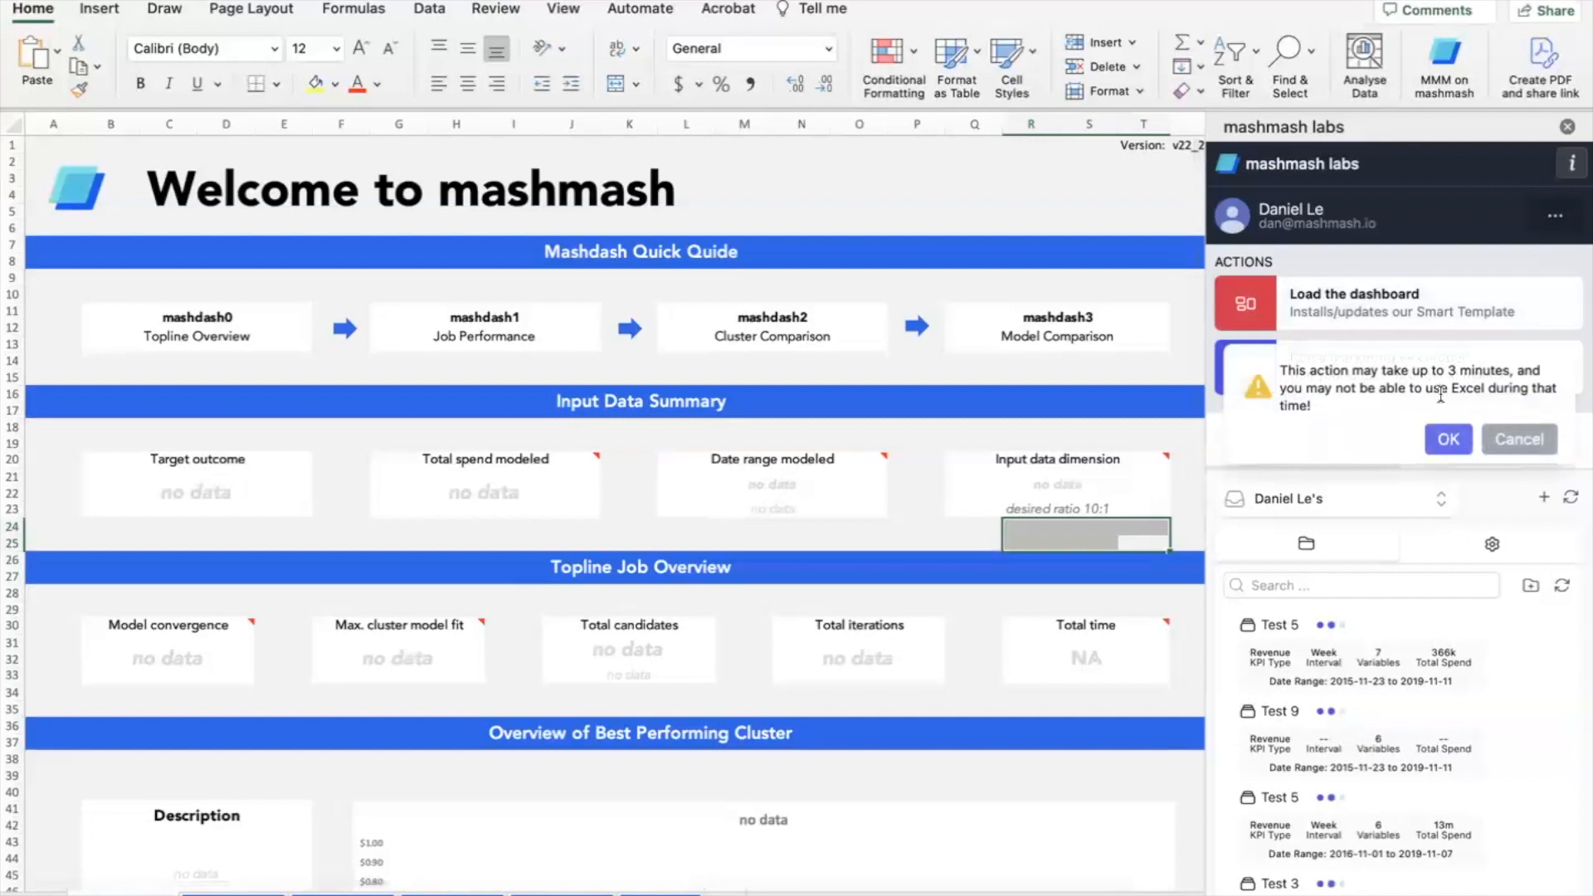
pyautogui.click(1447, 439)
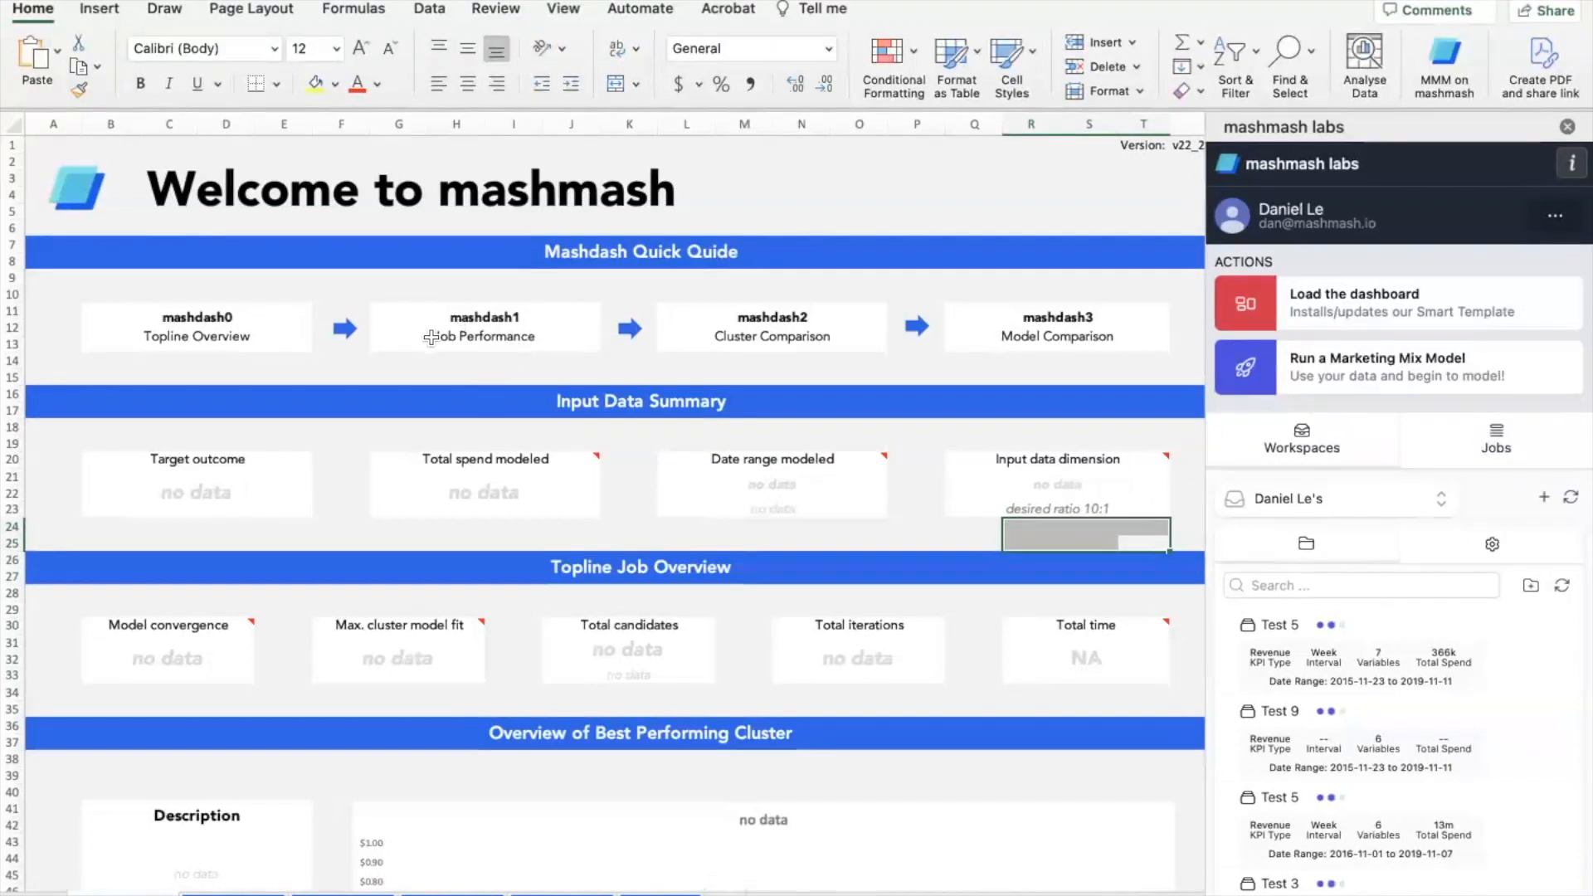
pyautogui.scroll(-3, 1425, 682)
pyautogui.scroll(-2, 1425, 682)
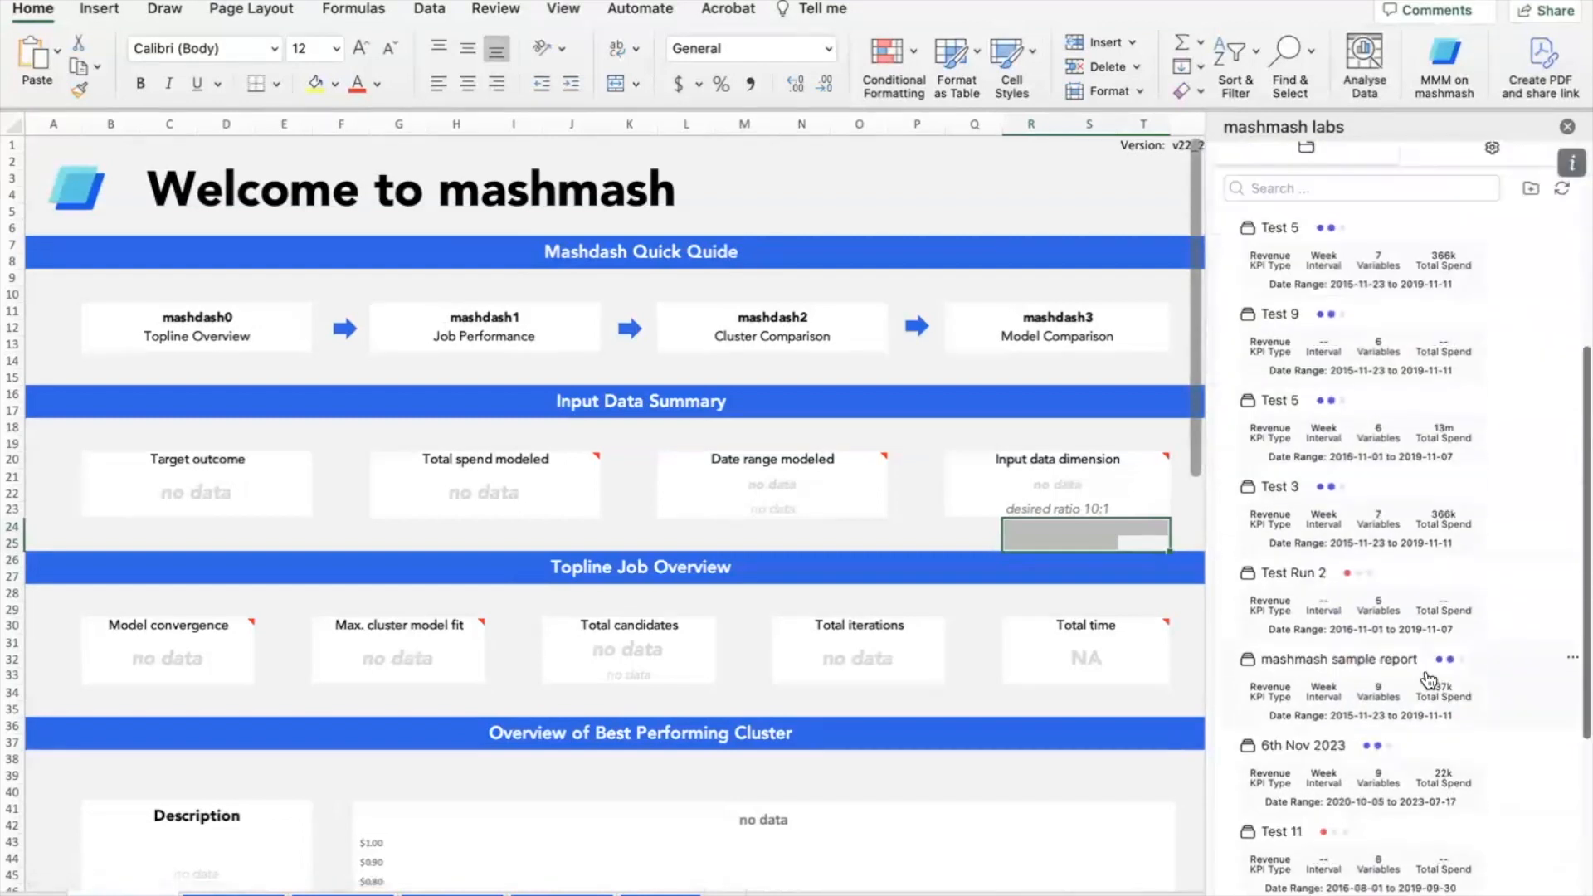
# - Open the mashmash sample report job and load its Modeling run results into the dashboard
pyautogui.click(1382, 669)
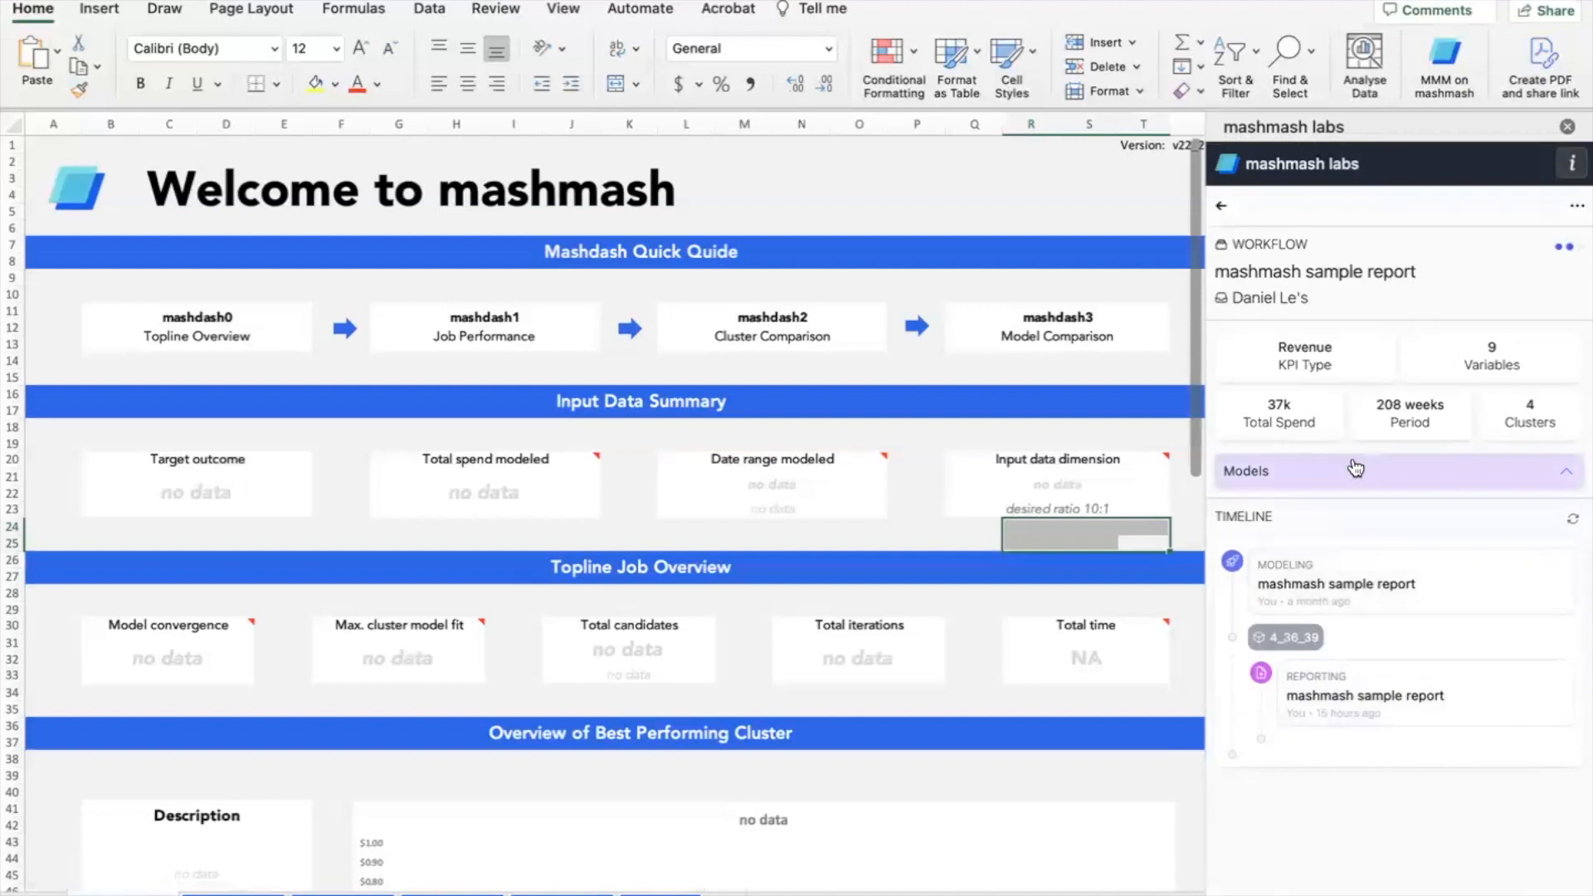
pyautogui.click(1352, 579)
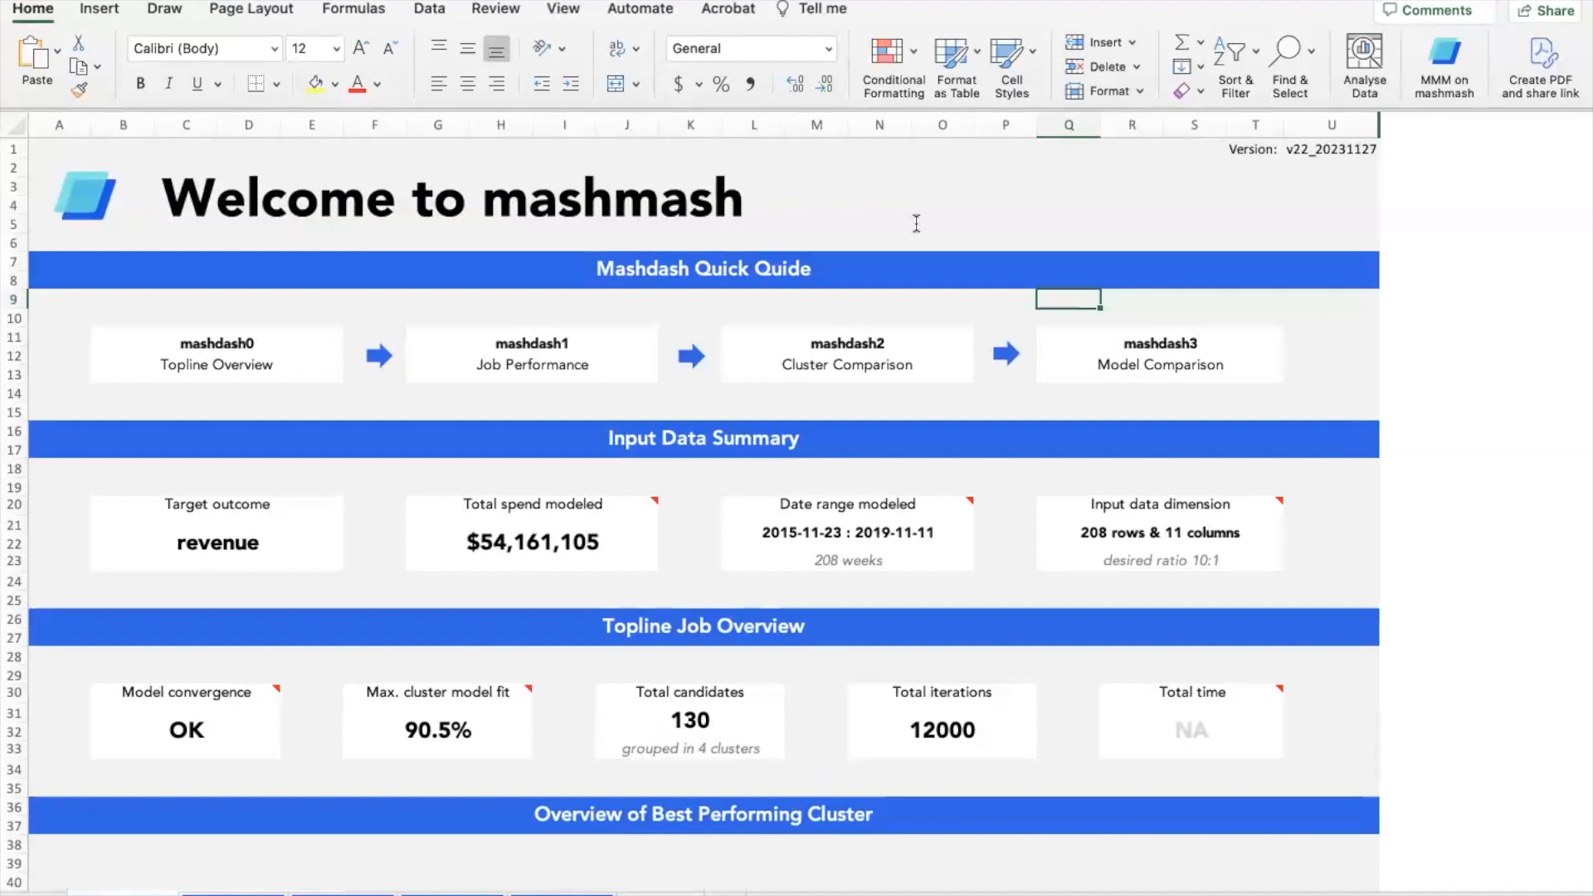
# - Scroll through the Welcome and Step 1: Job Performance results, then open the Step 2: Cluster Comparison sheet
pyautogui.scroll(-1, 916, 223)
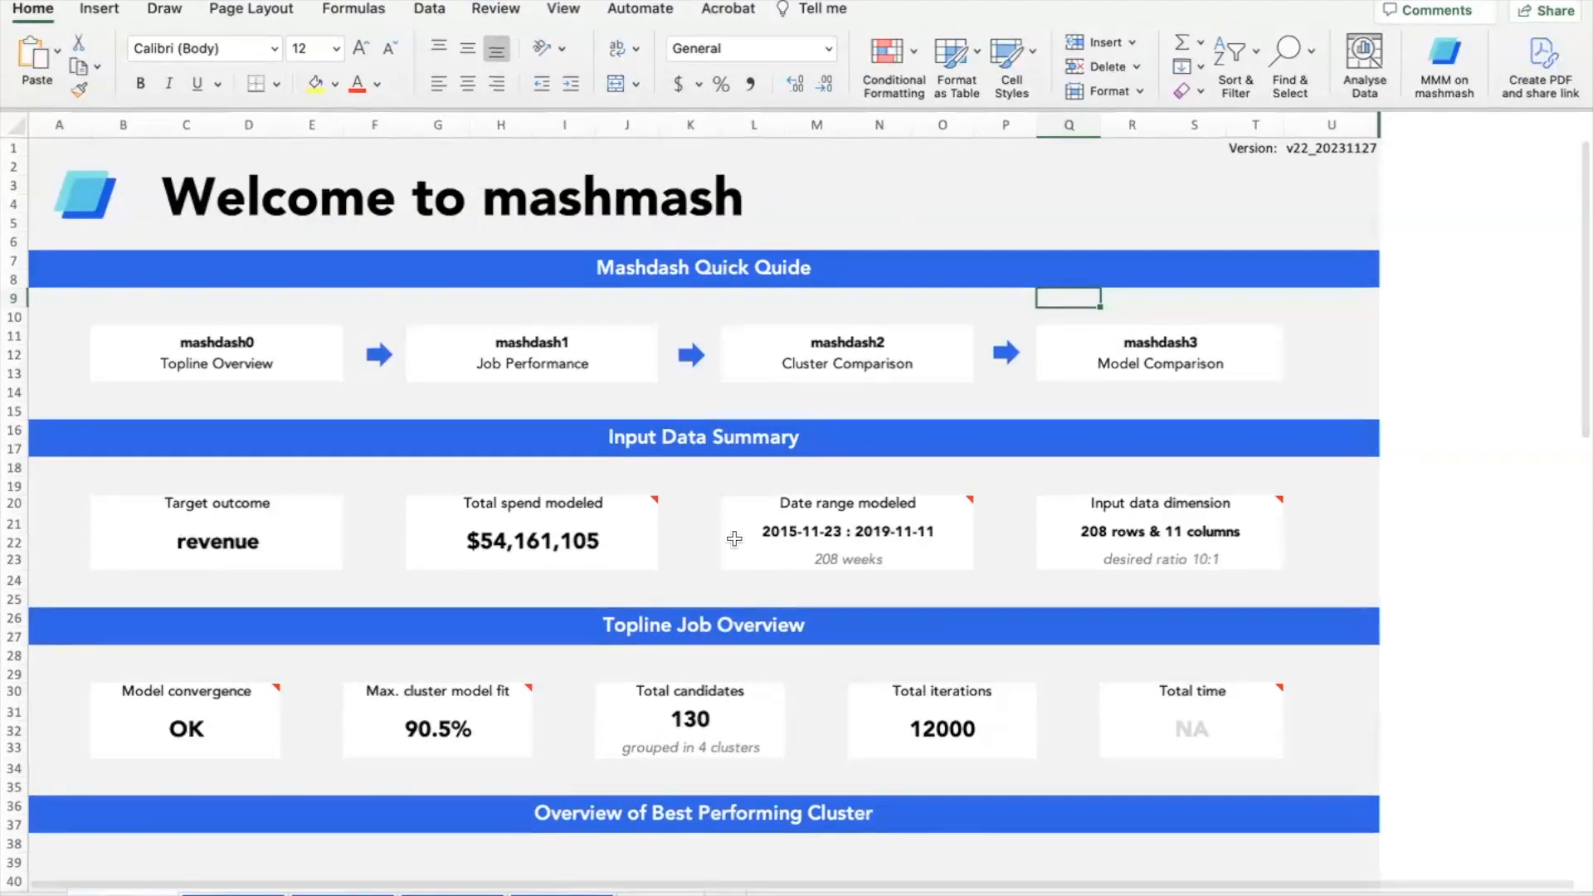
pyautogui.scroll(-2, 821, 488)
pyautogui.scroll(-8, 777, 580)
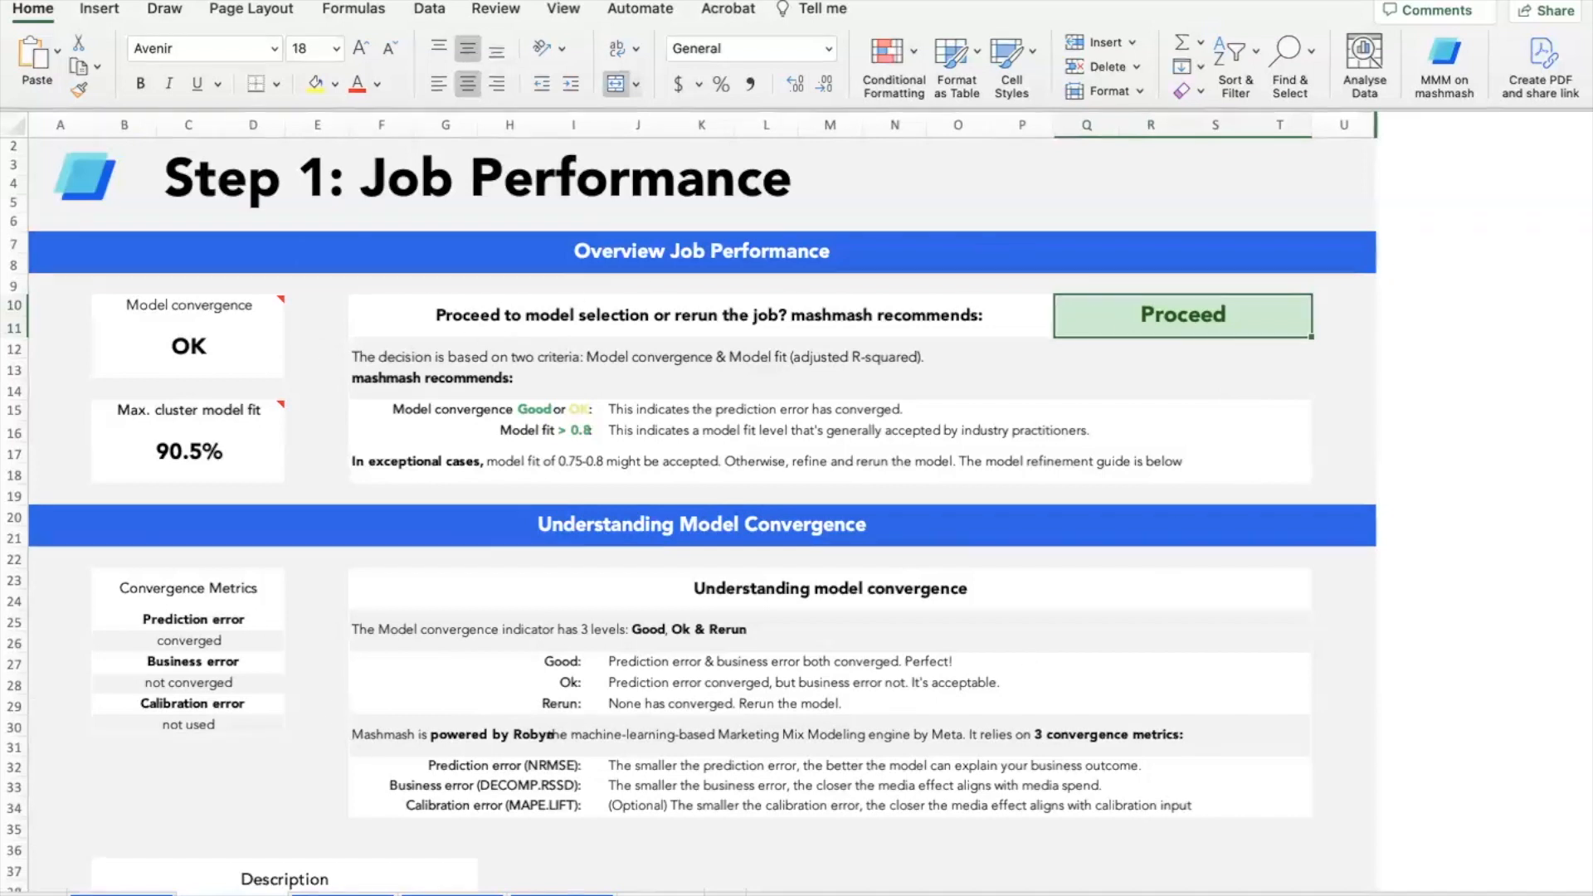
pyautogui.click(344, 893)
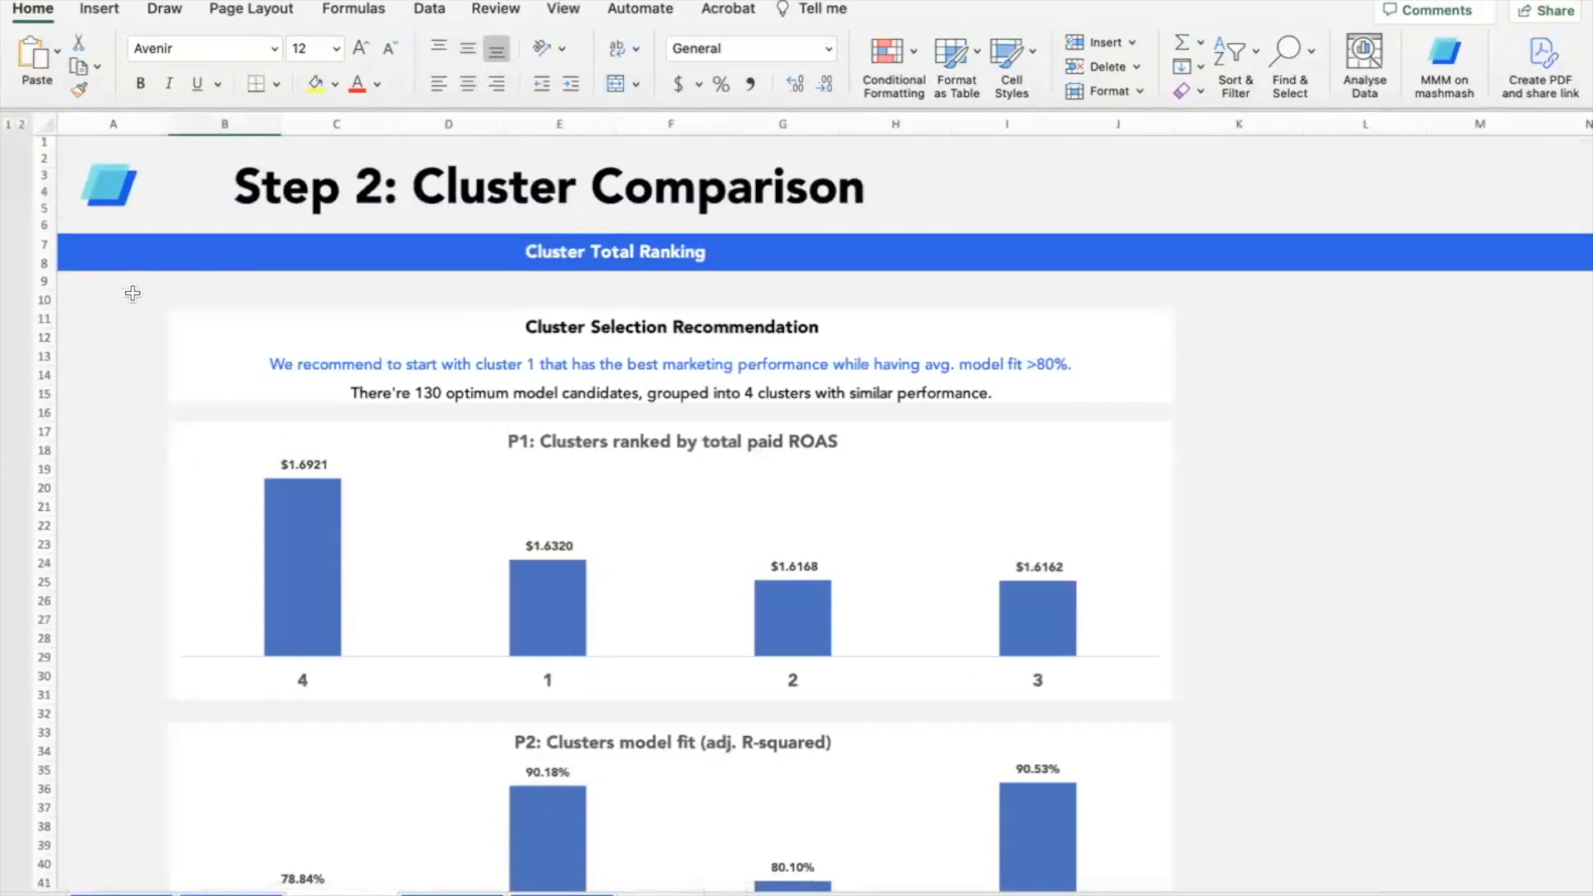
pyautogui.scroll(-1, 1066, 324)
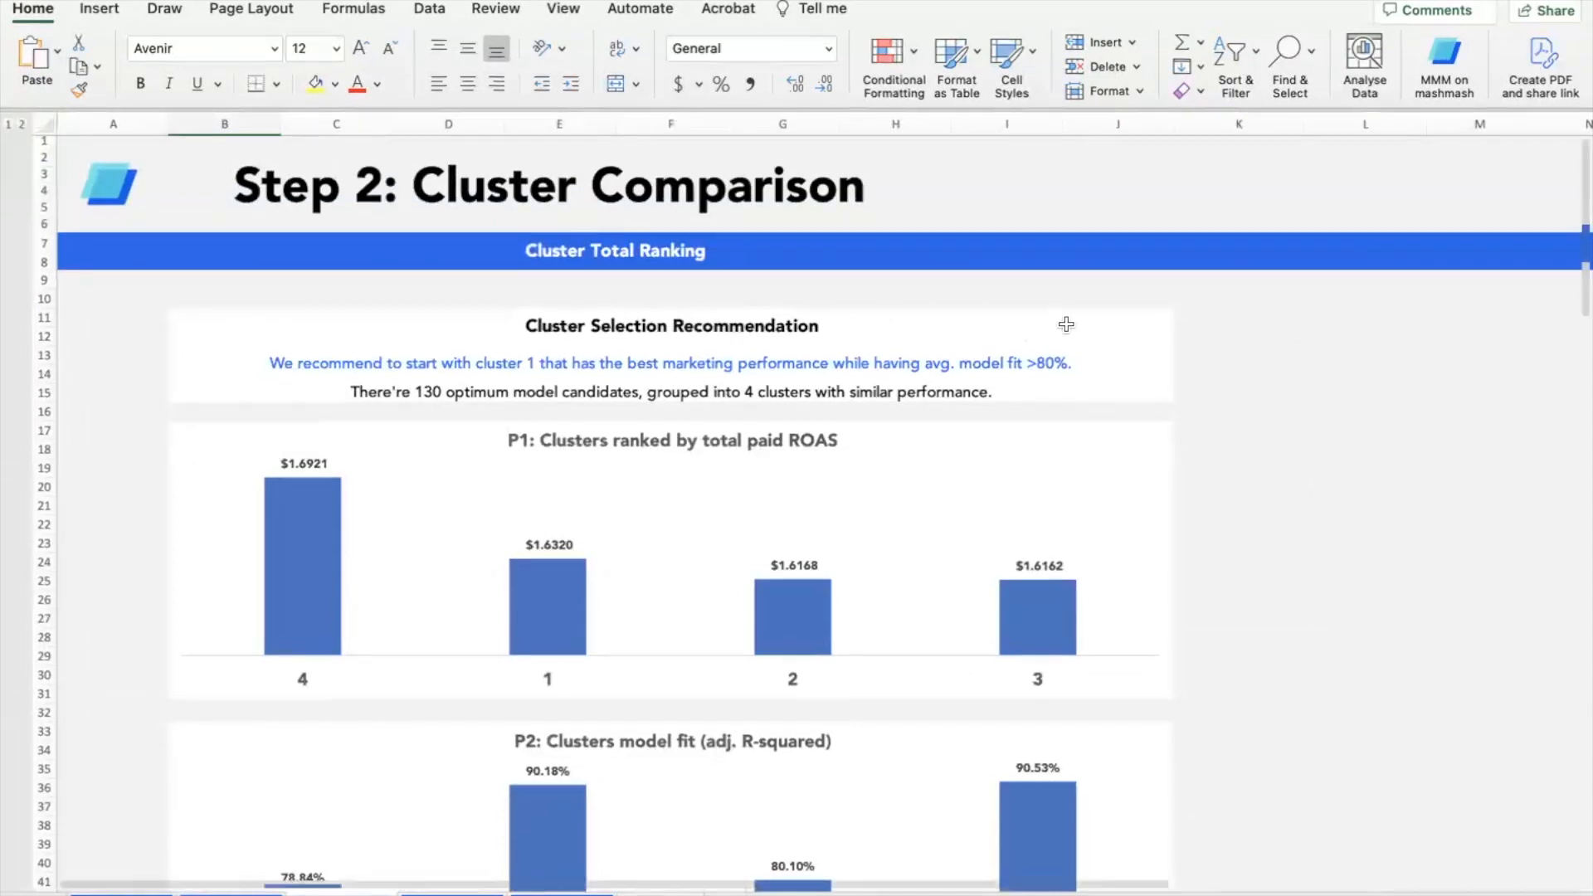
pyautogui.scroll(-5, 1066, 325)
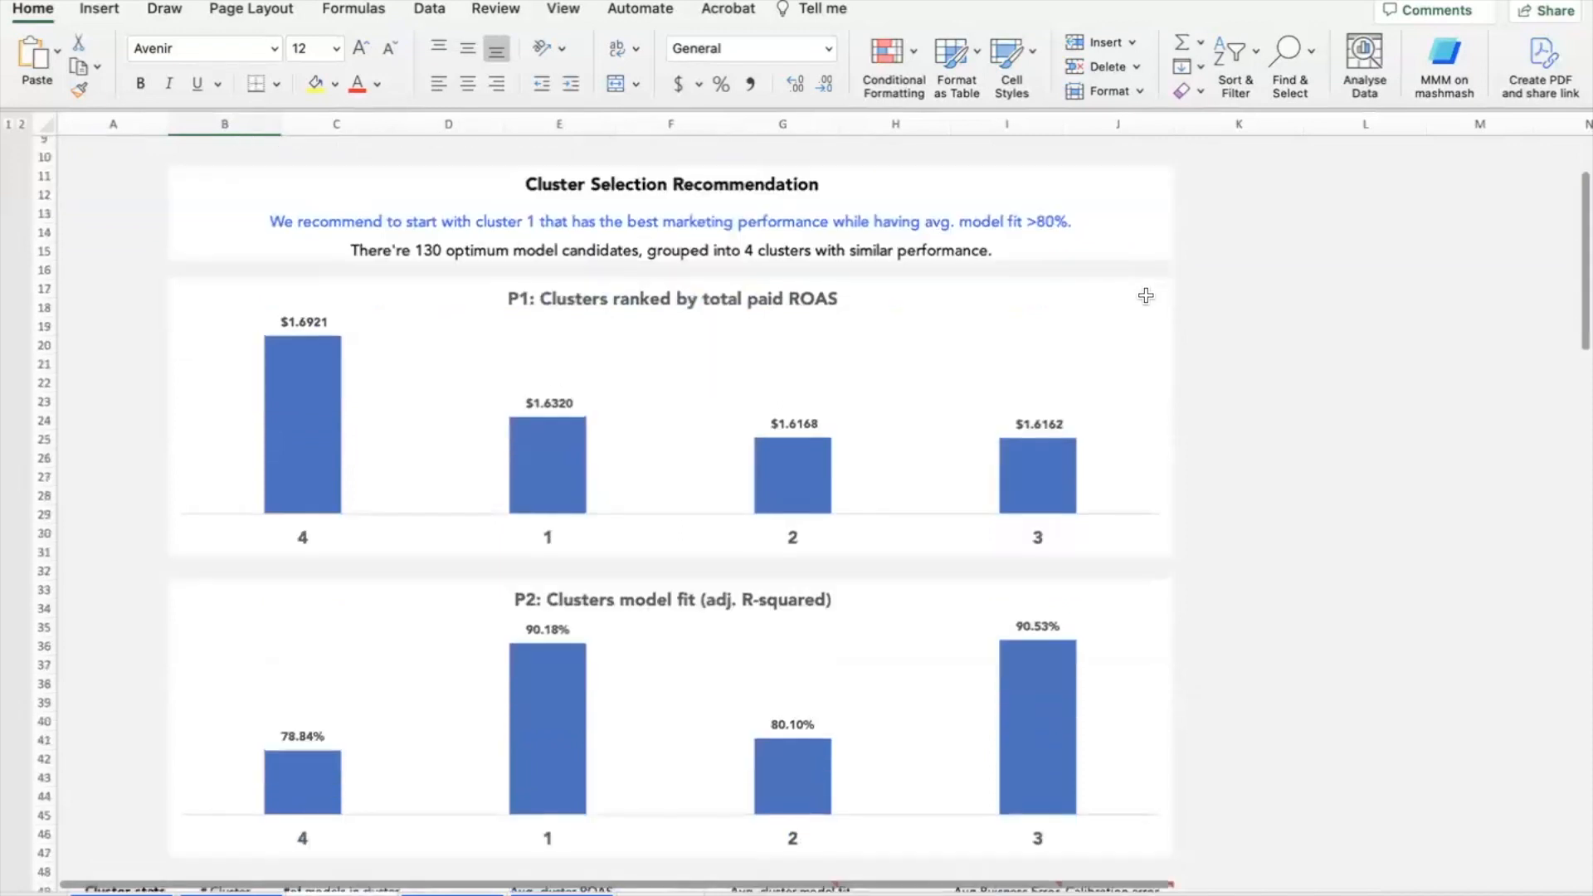
pyautogui.scroll(-3, 1145, 296)
pyautogui.scroll(-10, 1146, 299)
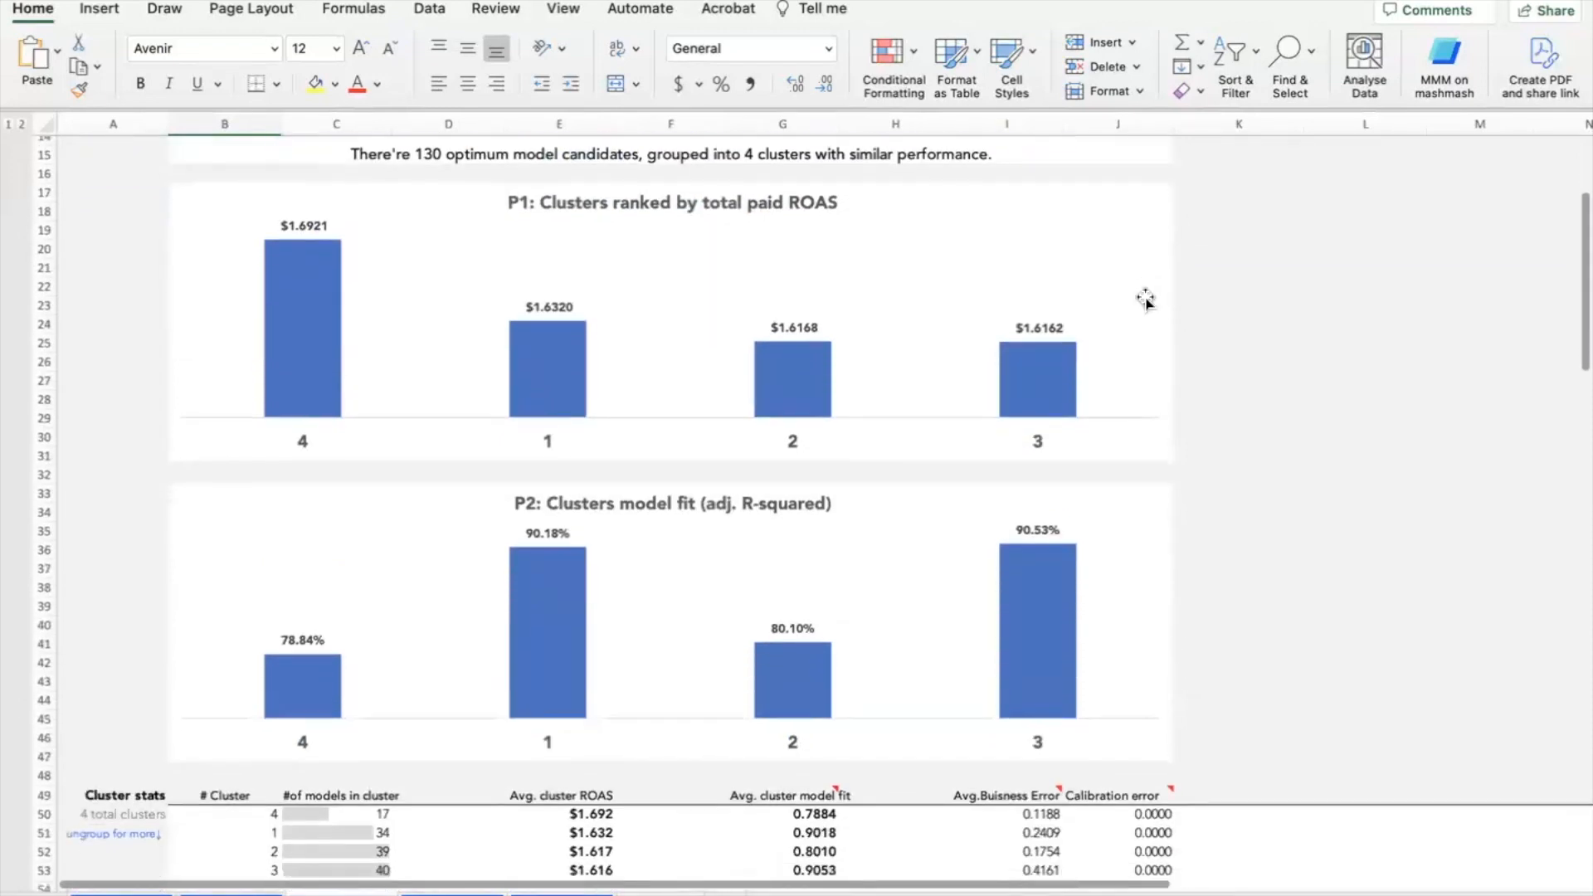
pyautogui.scroll(-10, 1145, 299)
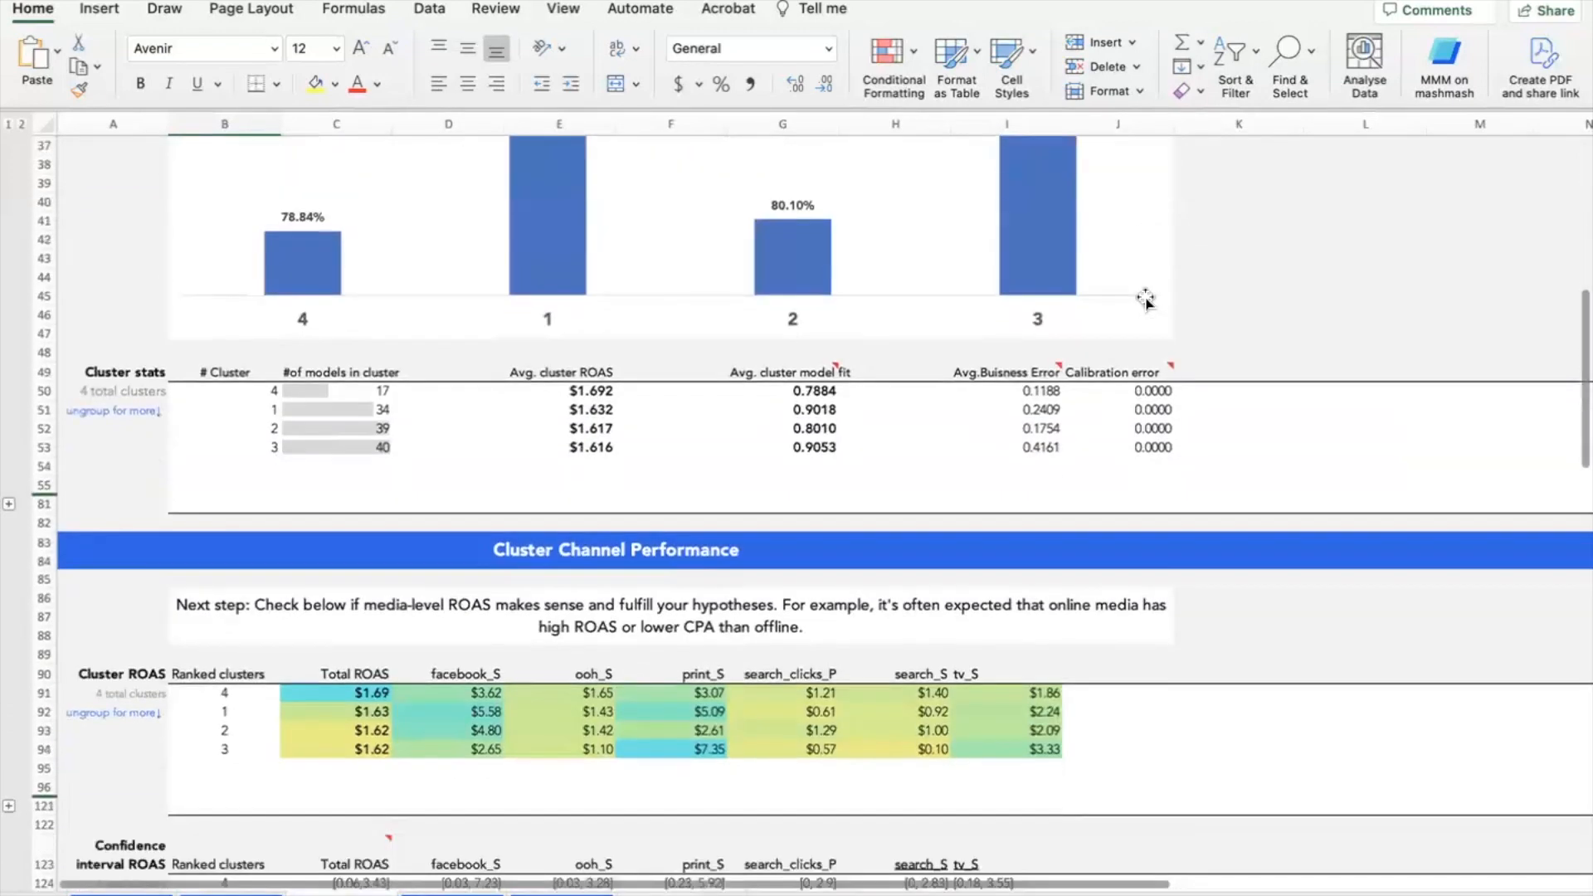
pyautogui.scroll(-5, 1145, 299)
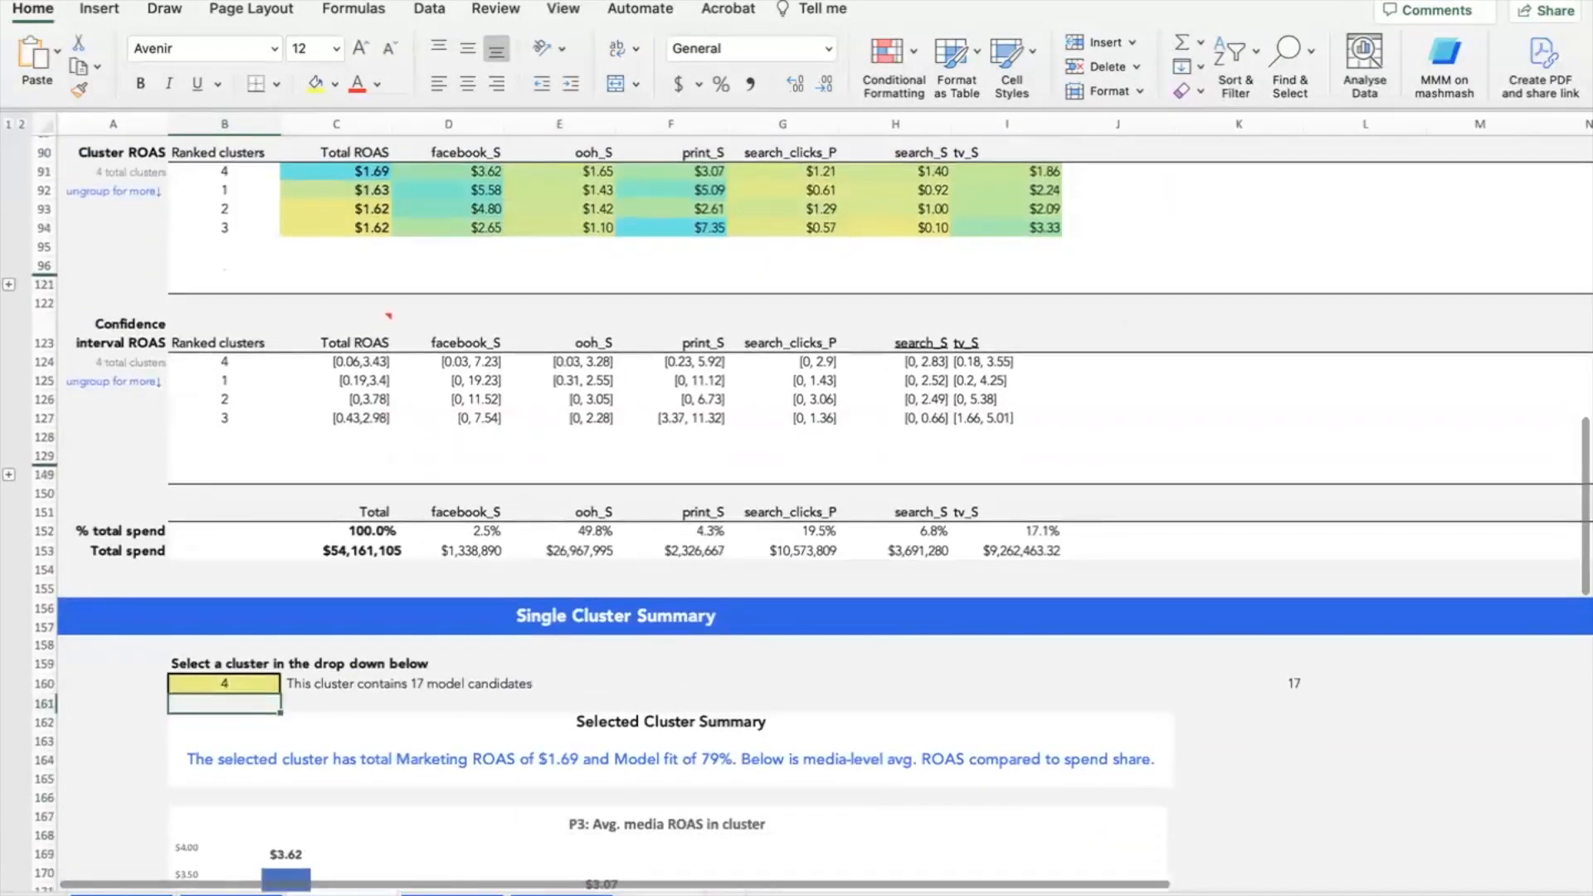
pyautogui.click(452, 894)
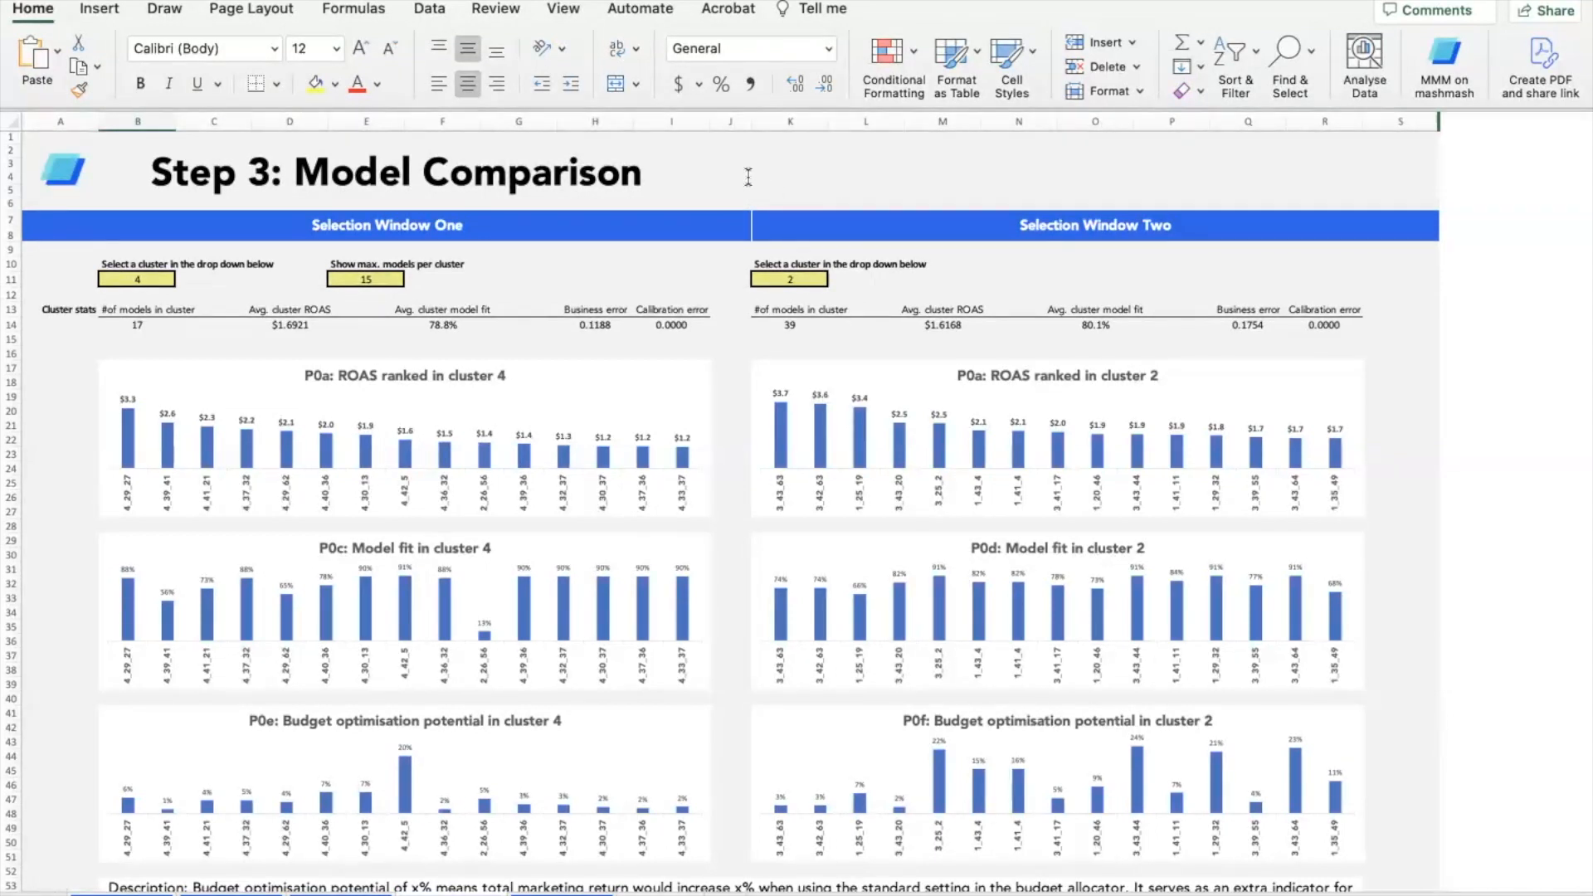
# - Scroll down the Step 3 sheet to the Model One/Two detail comparing 4_29_27 and 1_41_4
pyautogui.scroll(-1, 752, 238)
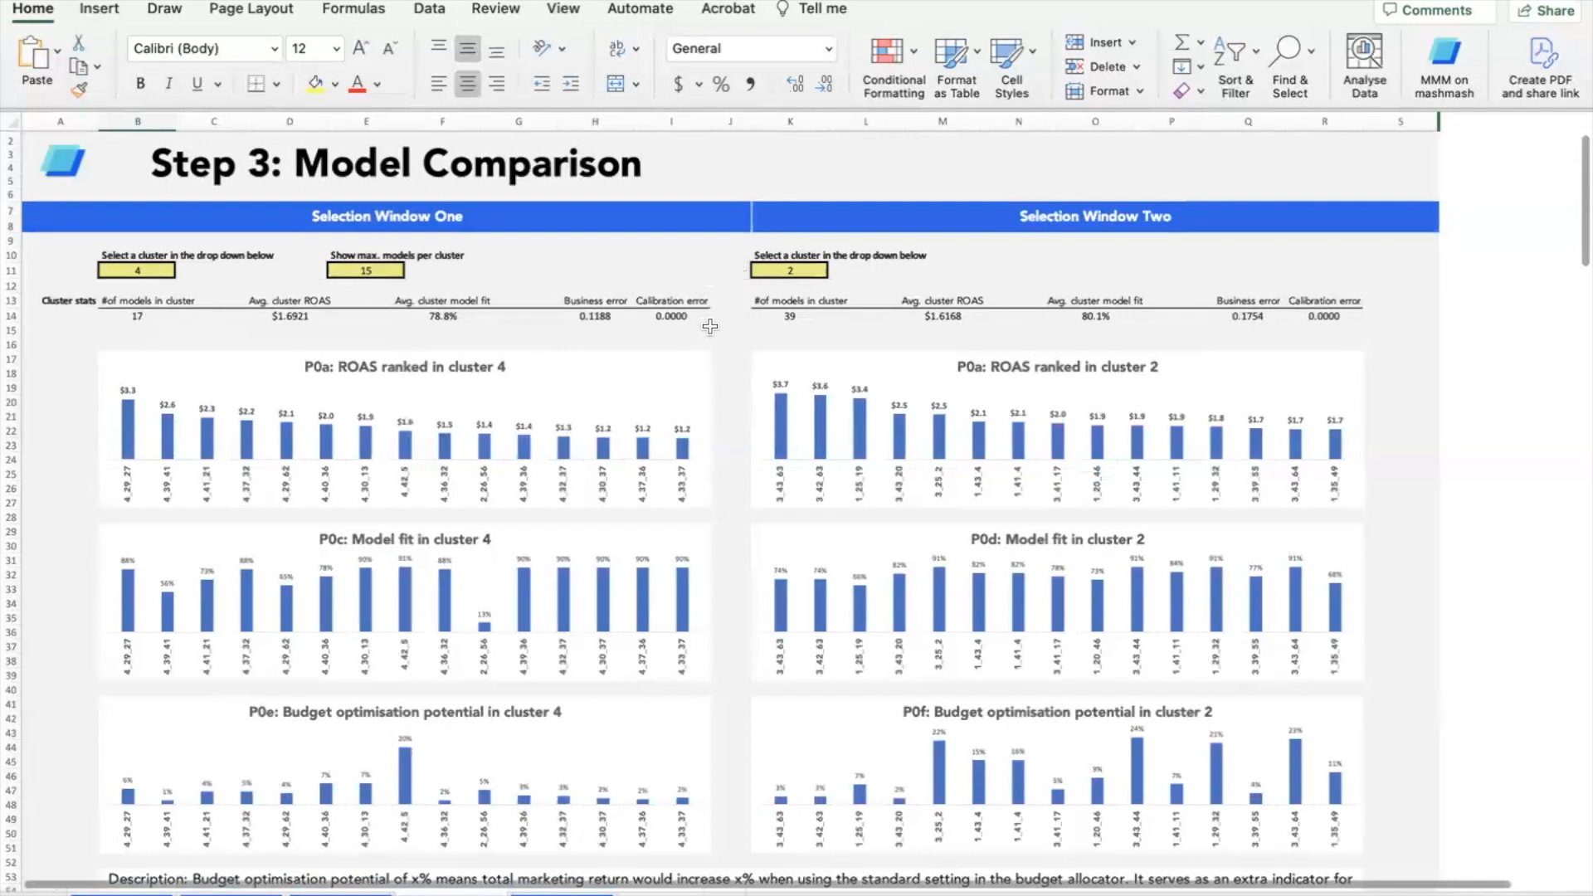
pyautogui.scroll(-2, 710, 326)
pyautogui.scroll(-1, 745, 382)
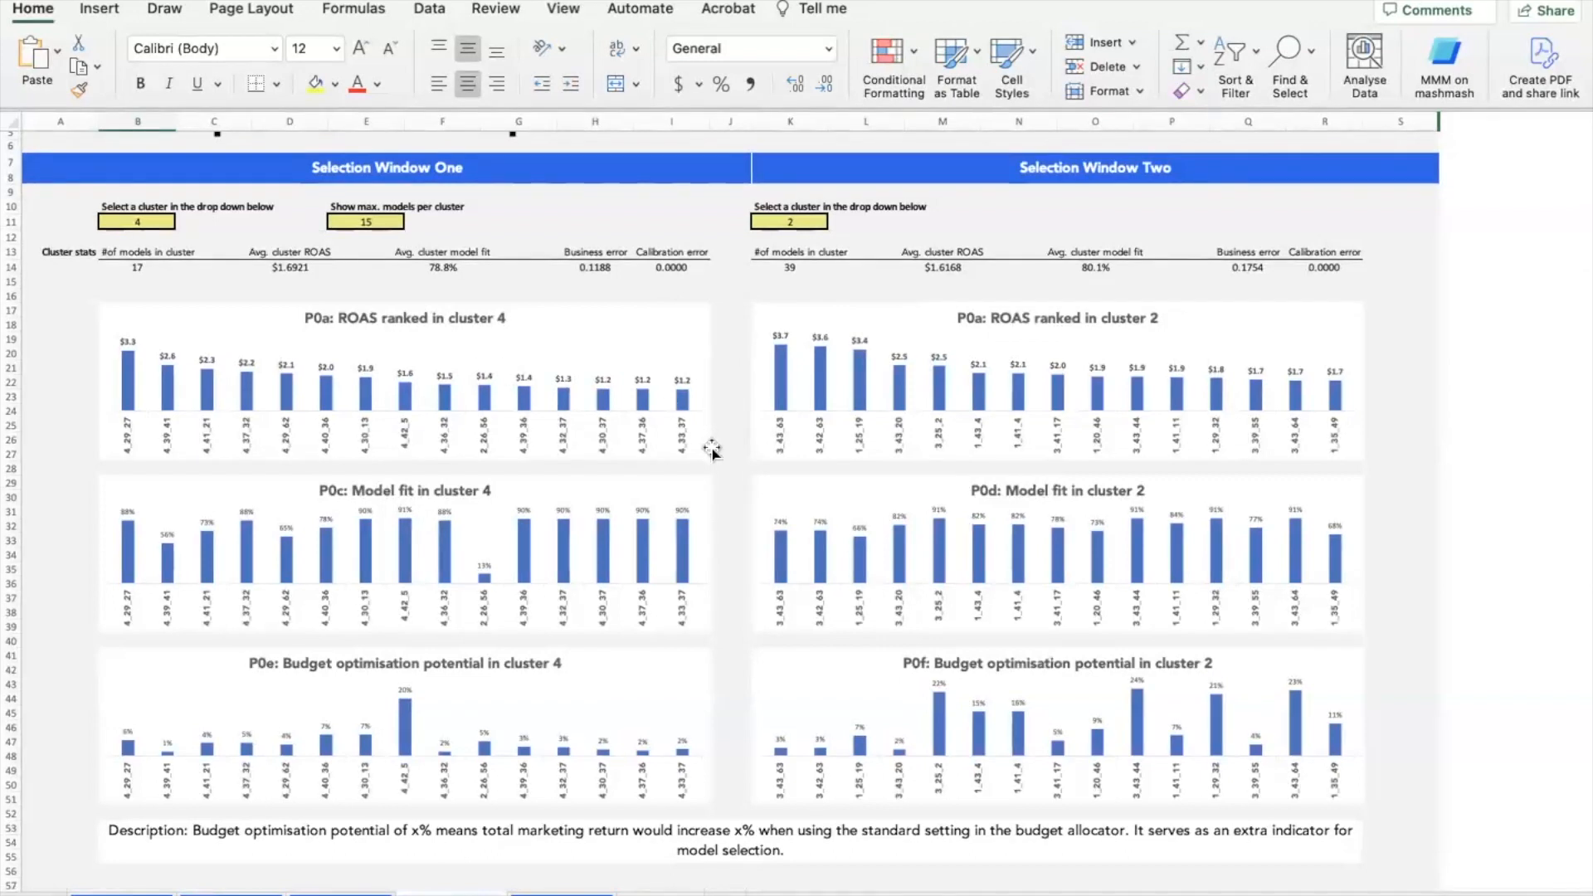
pyautogui.scroll(-1, 736, 445)
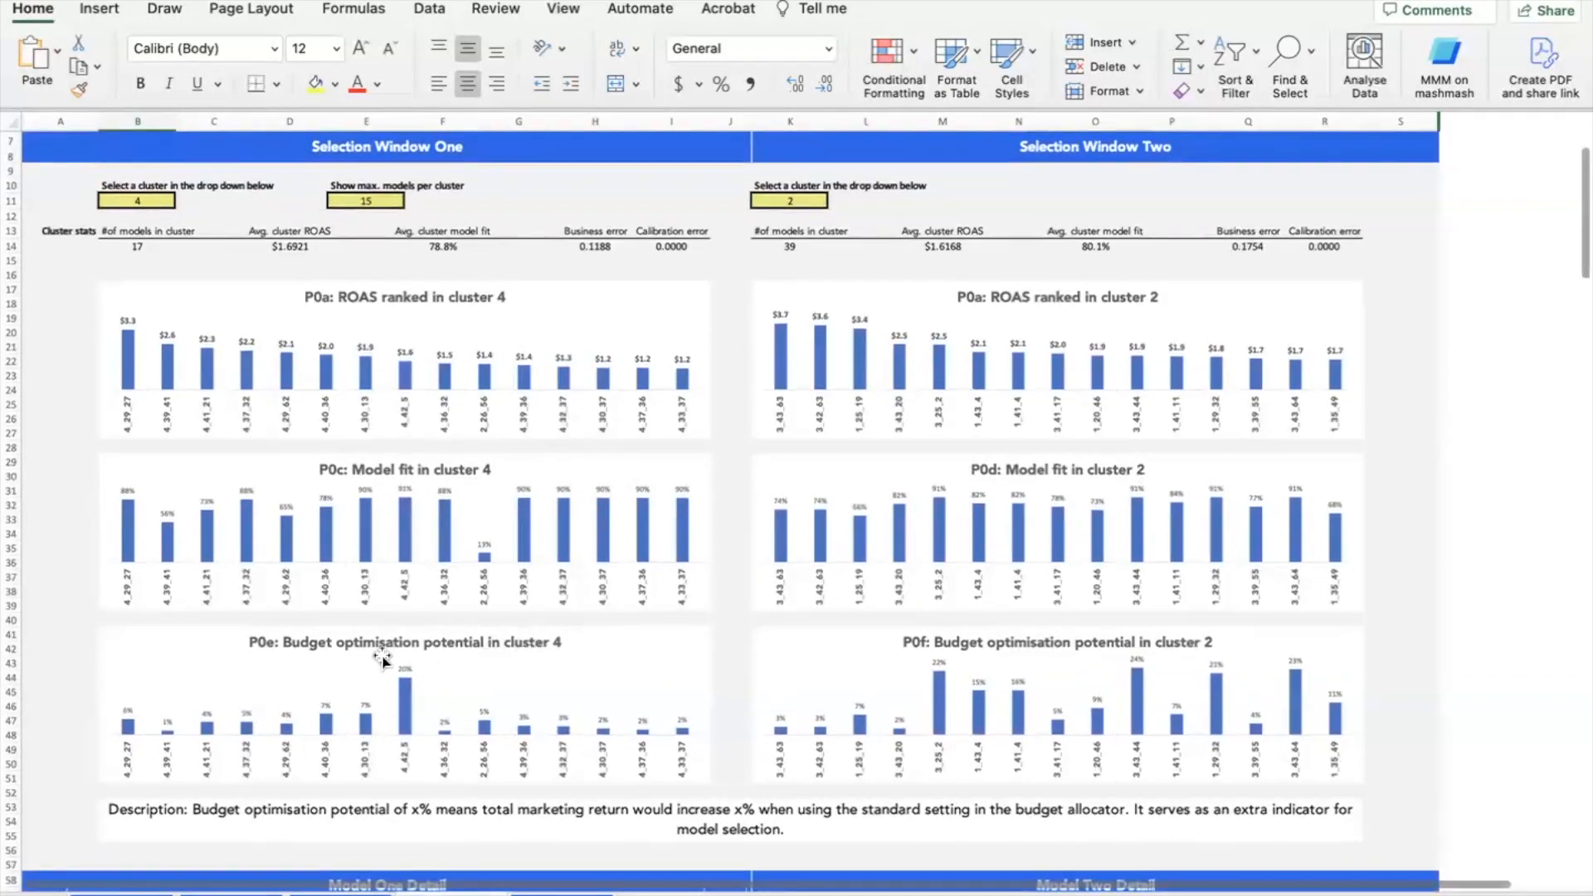
pyautogui.scroll(-10, 704, 359)
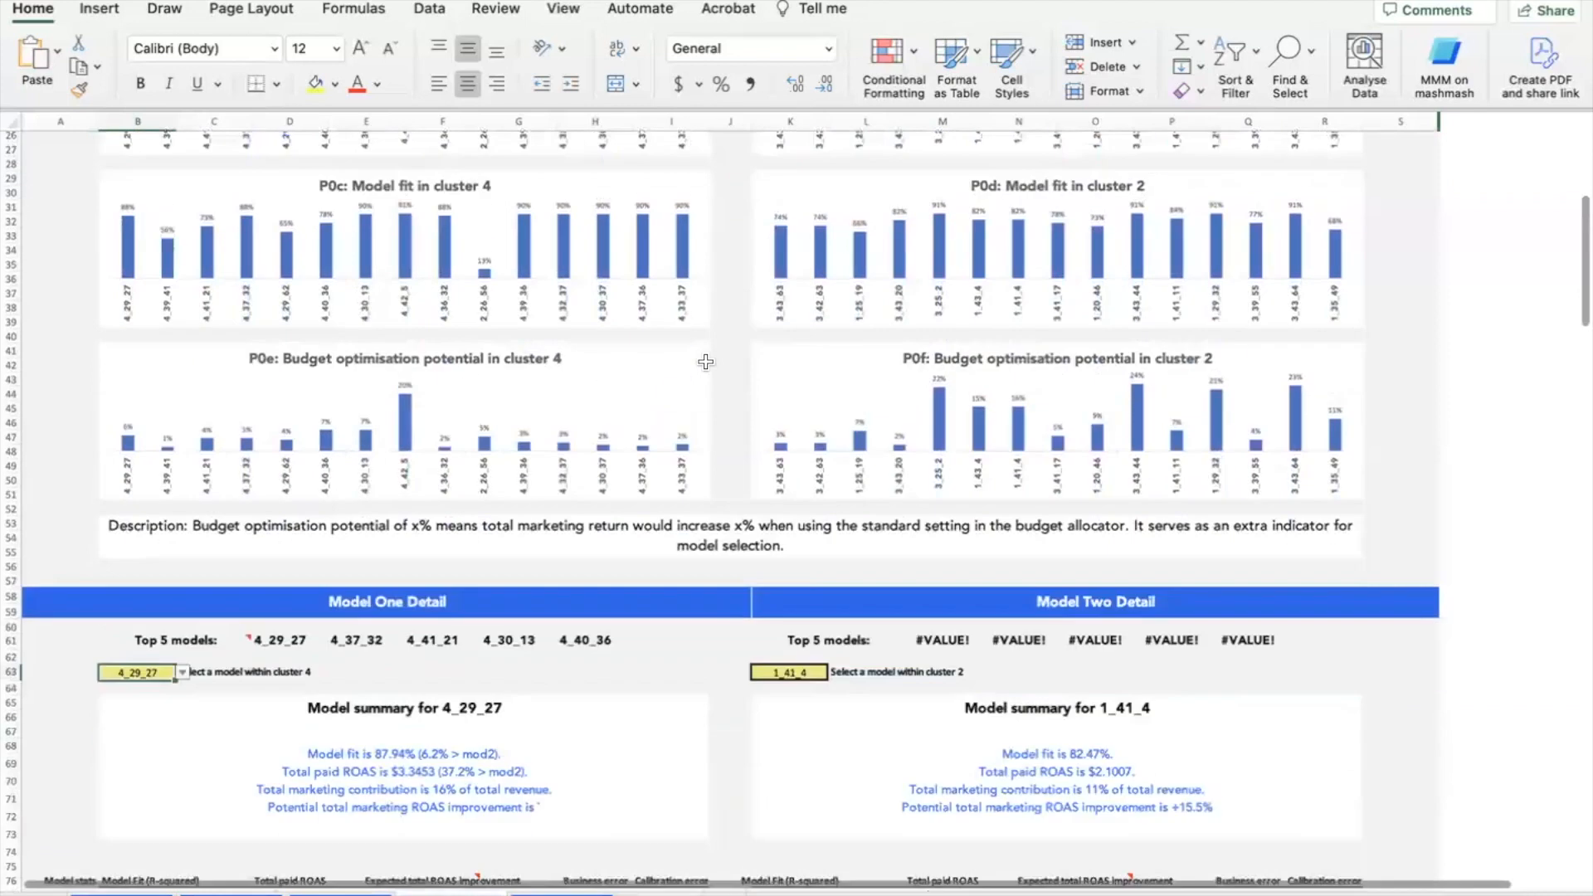
pyautogui.scroll(-3, 705, 361)
pyautogui.scroll(-2, 718, 368)
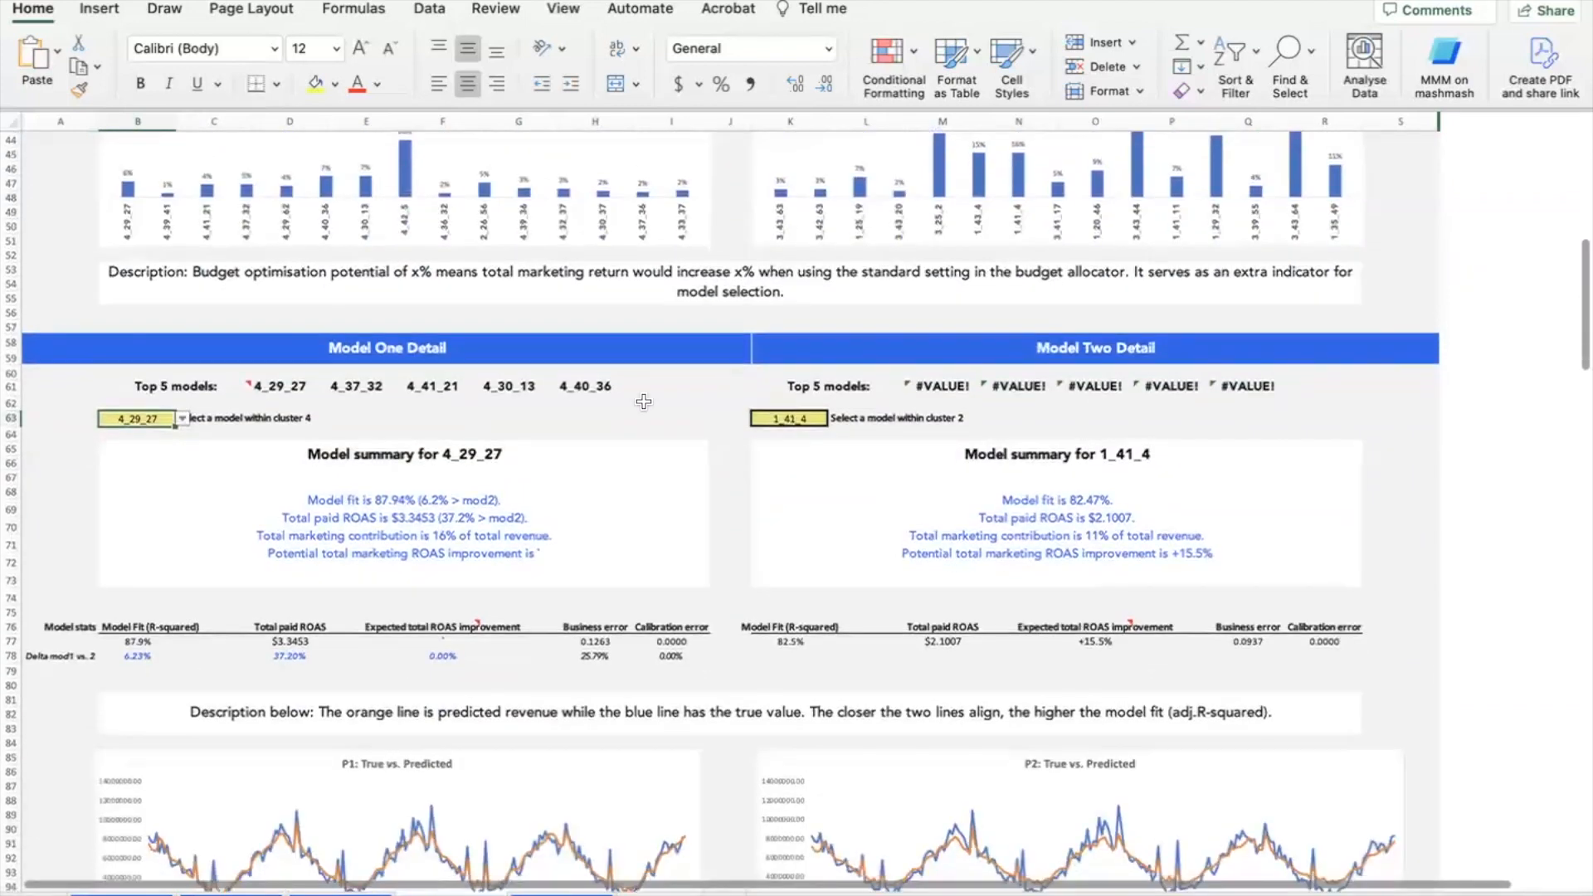
pyautogui.click(181, 420)
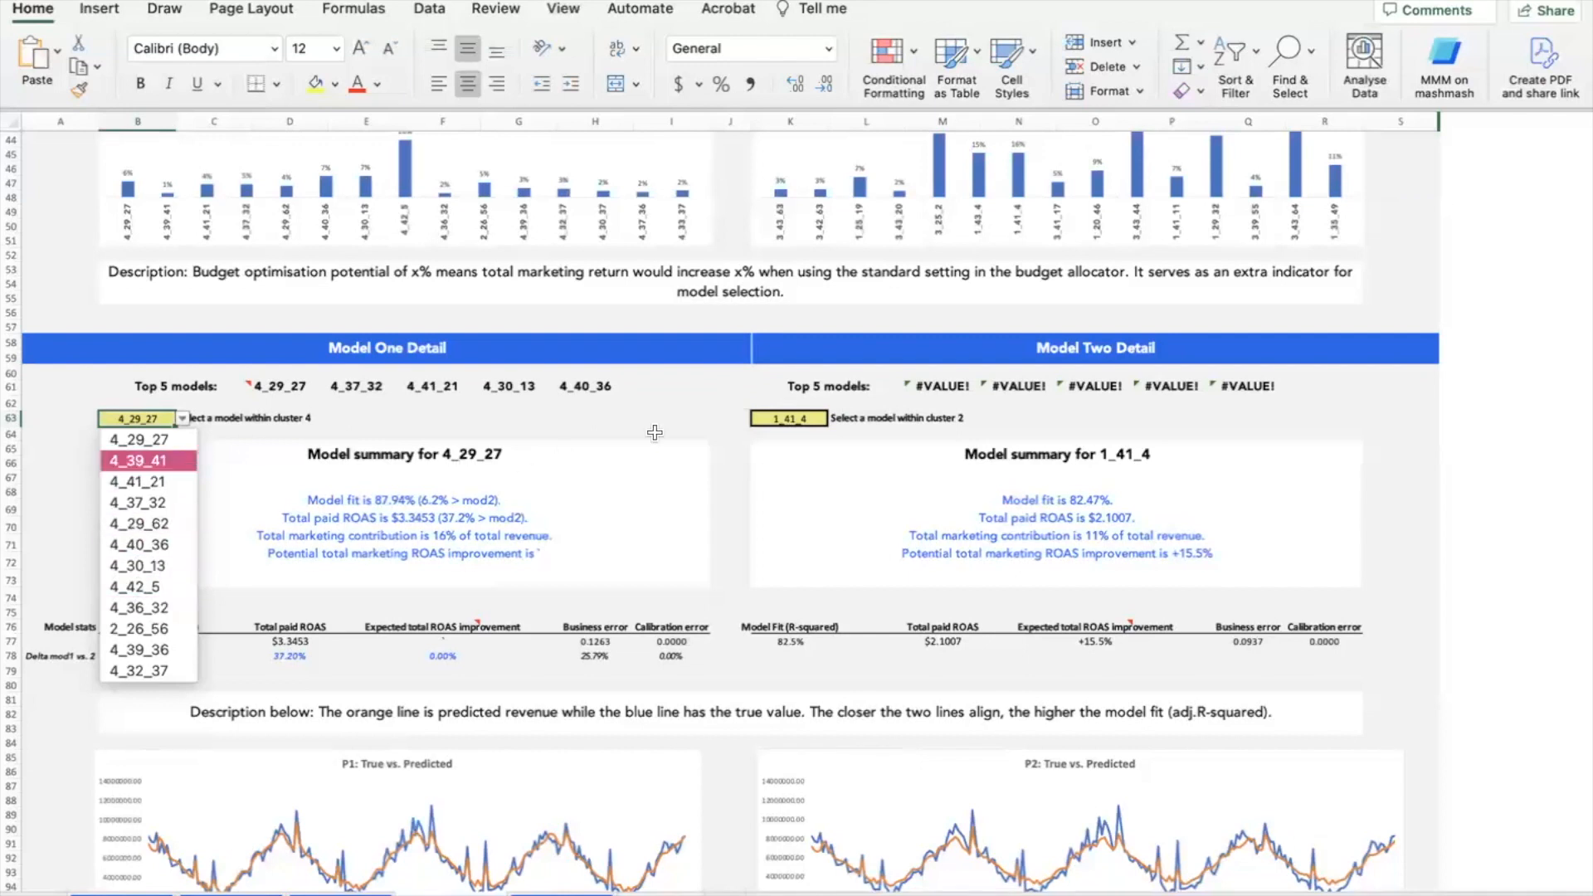
pyautogui.press('Escape')
pyautogui.scroll(-5, 731, 429)
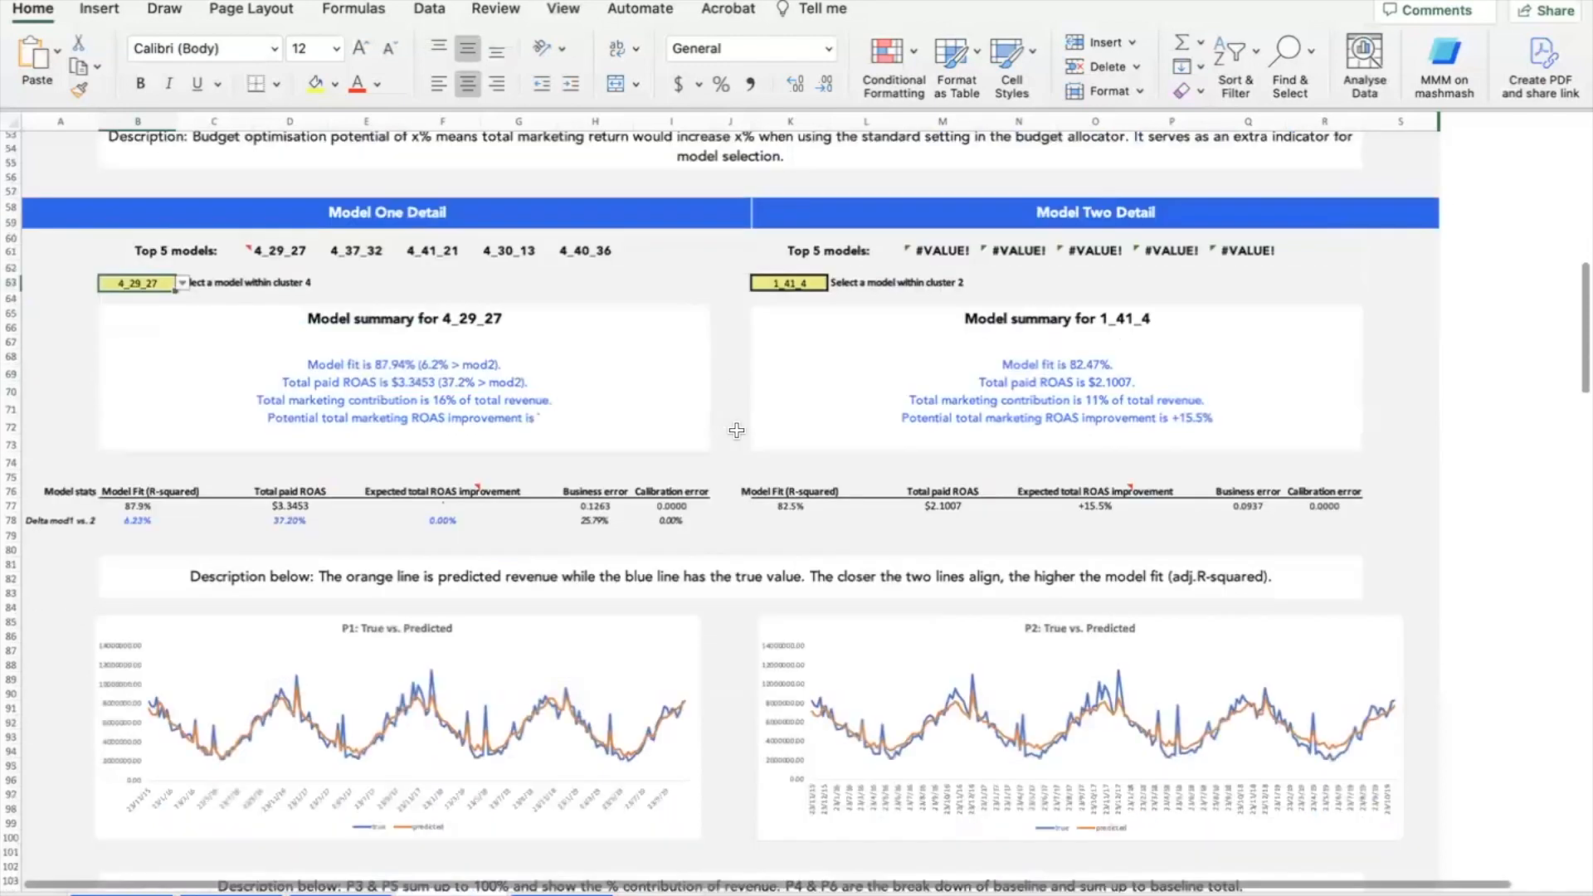
pyautogui.scroll(-4, 736, 363)
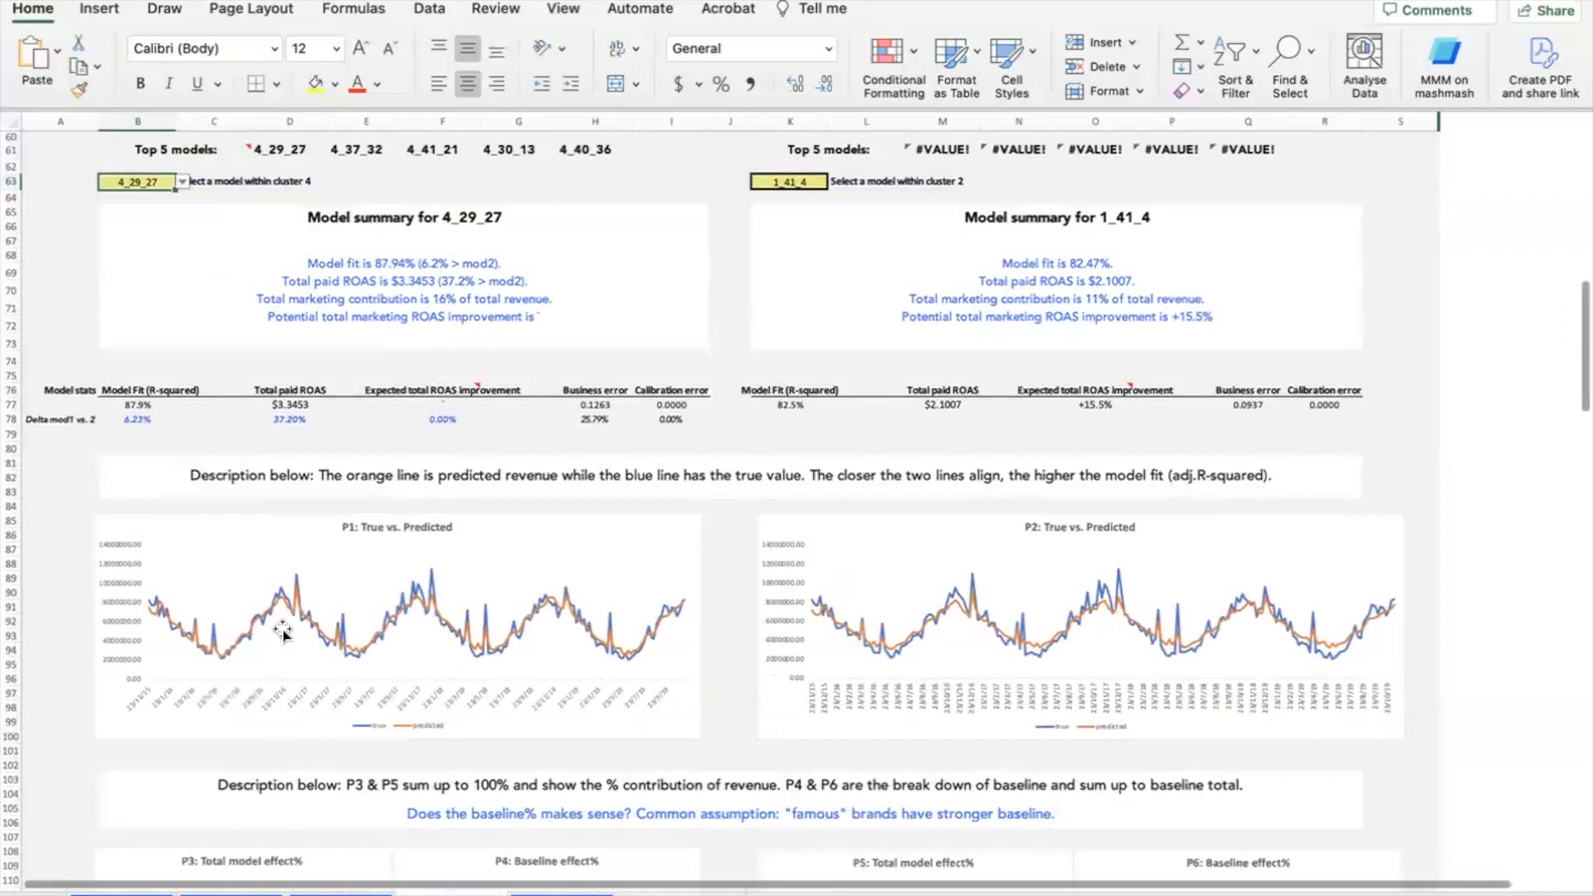
pyautogui.scroll(-10, 724, 554)
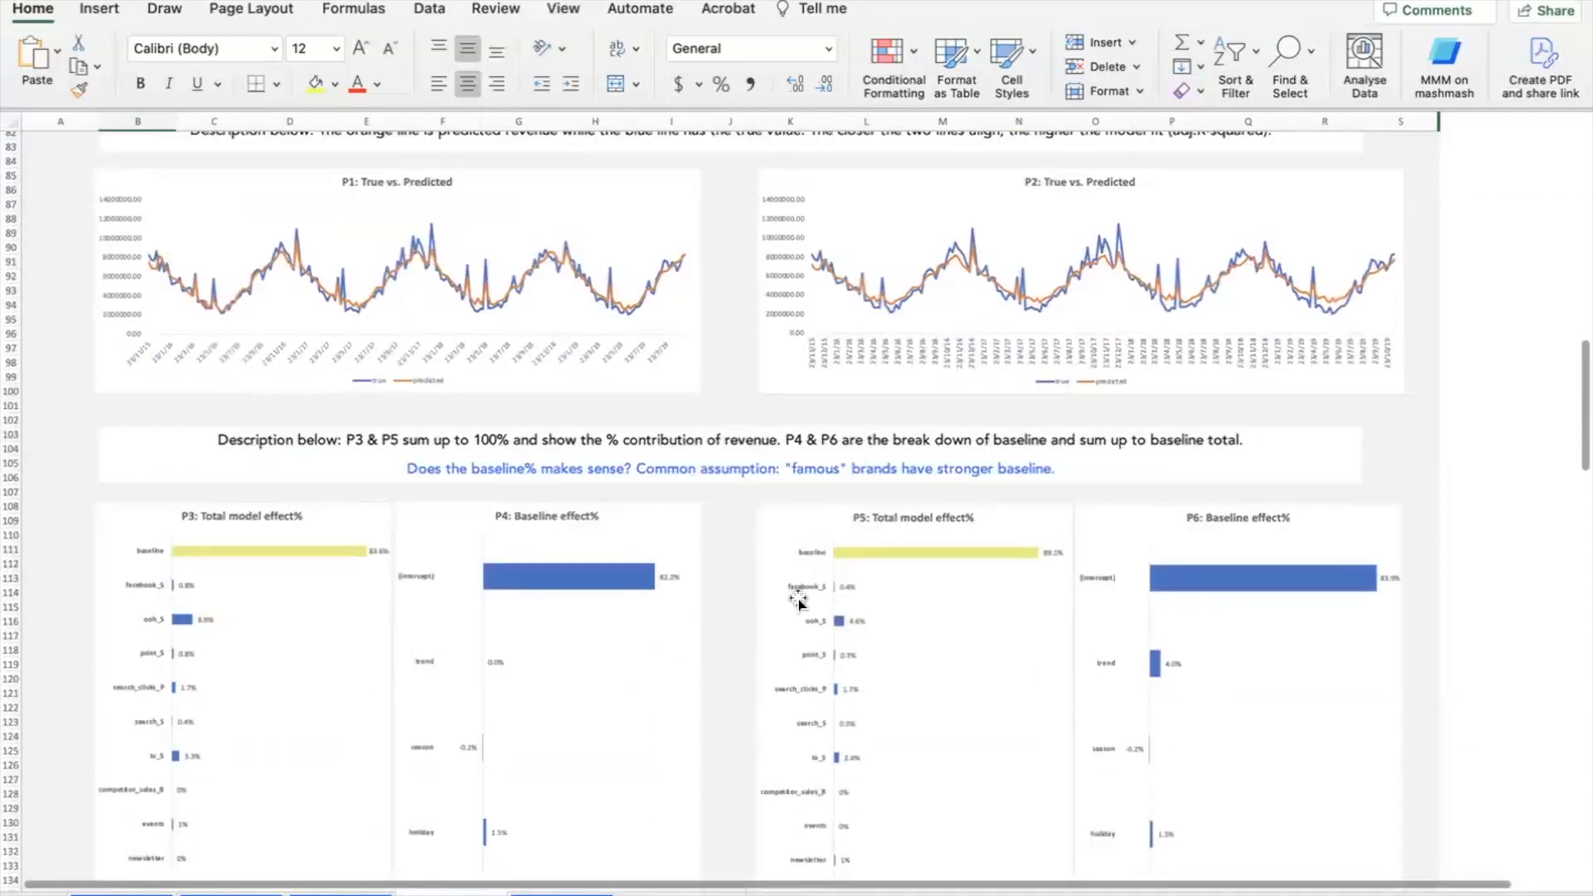
pyautogui.scroll(-12, 718, 605)
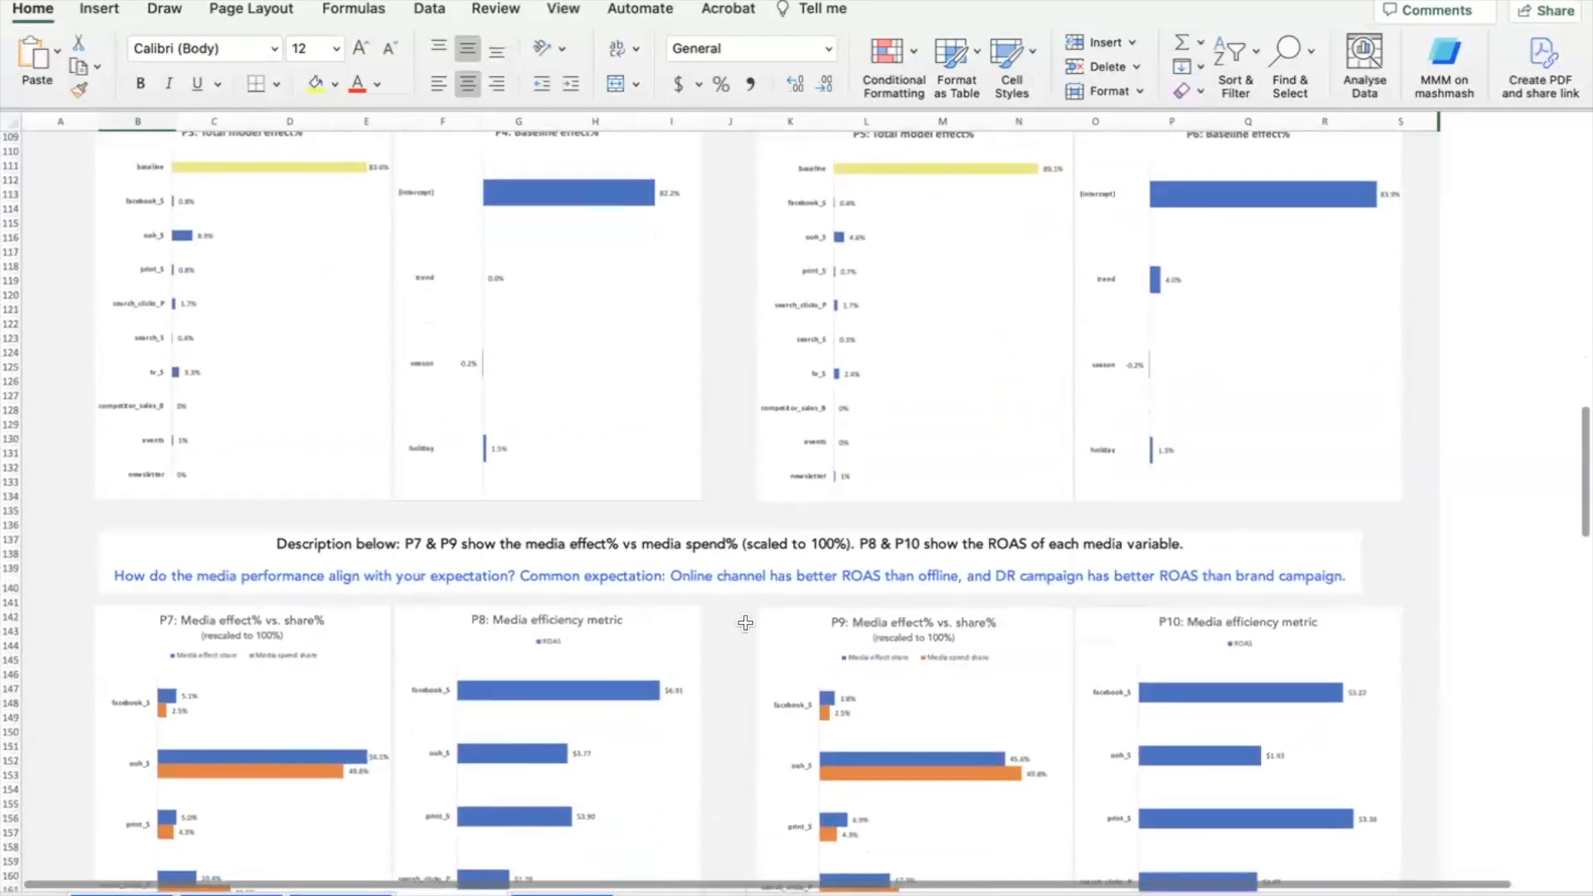
pyautogui.scroll(-3, 750, 601)
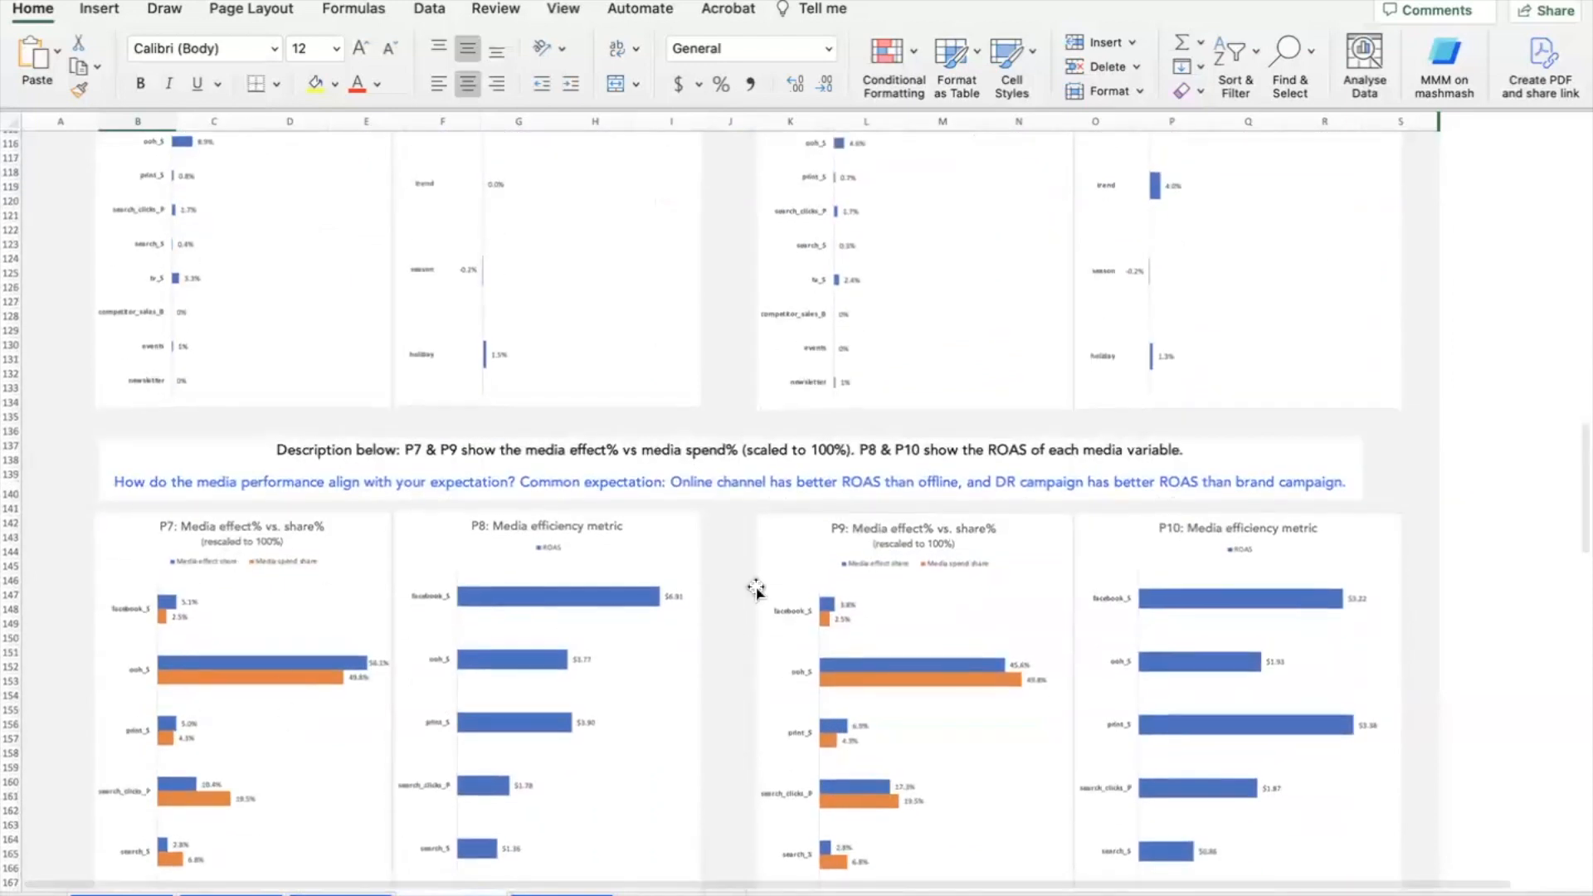
pyautogui.scroll(-3, 756, 589)
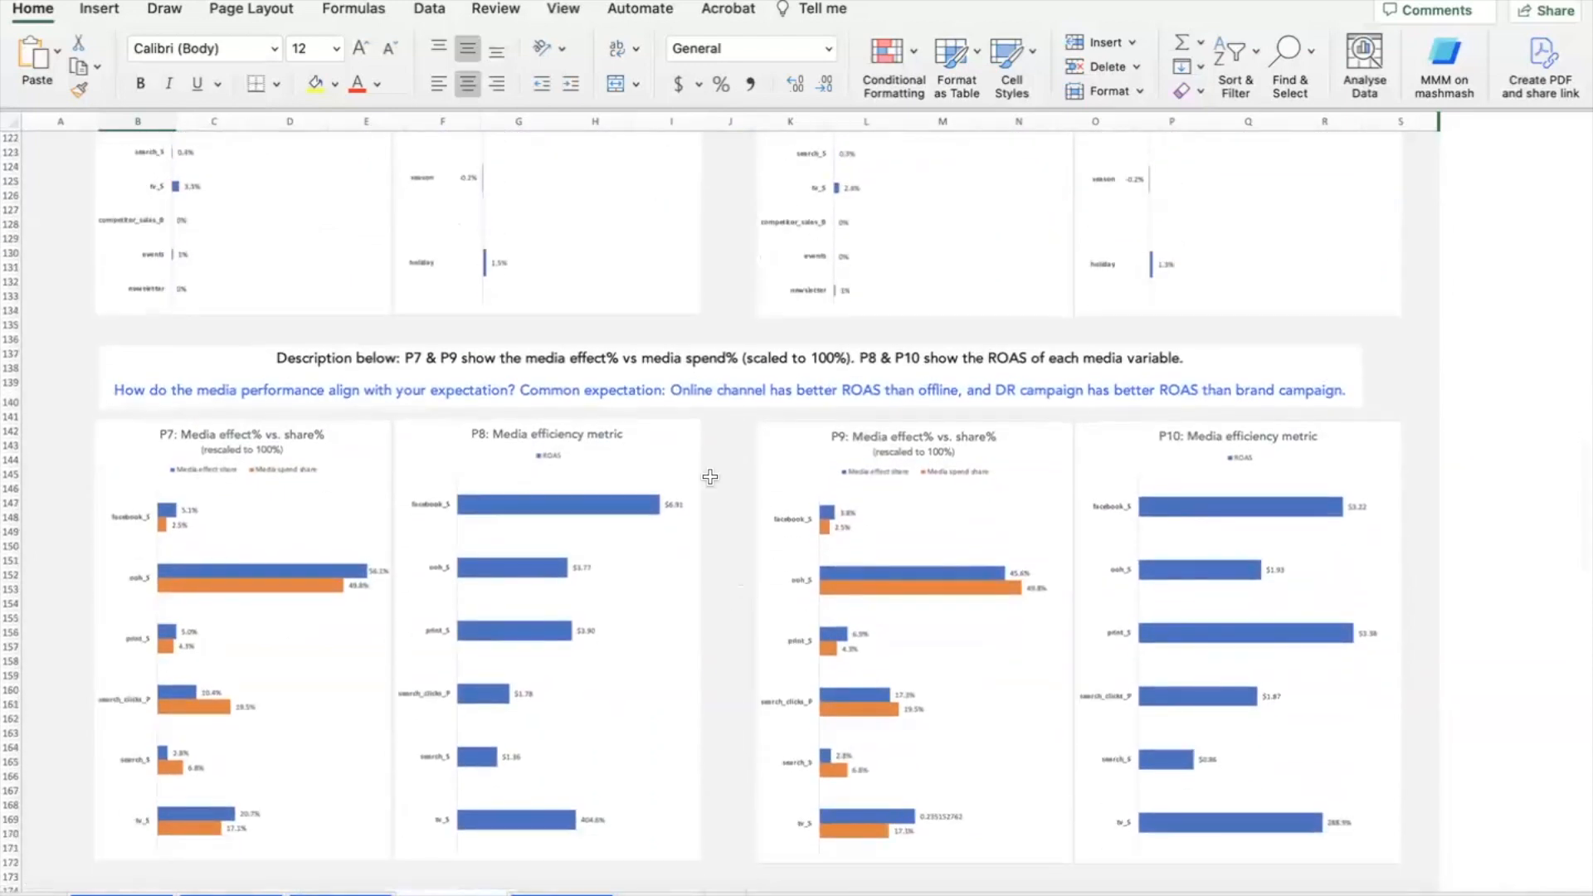
pyautogui.scroll(-12, 714, 478)
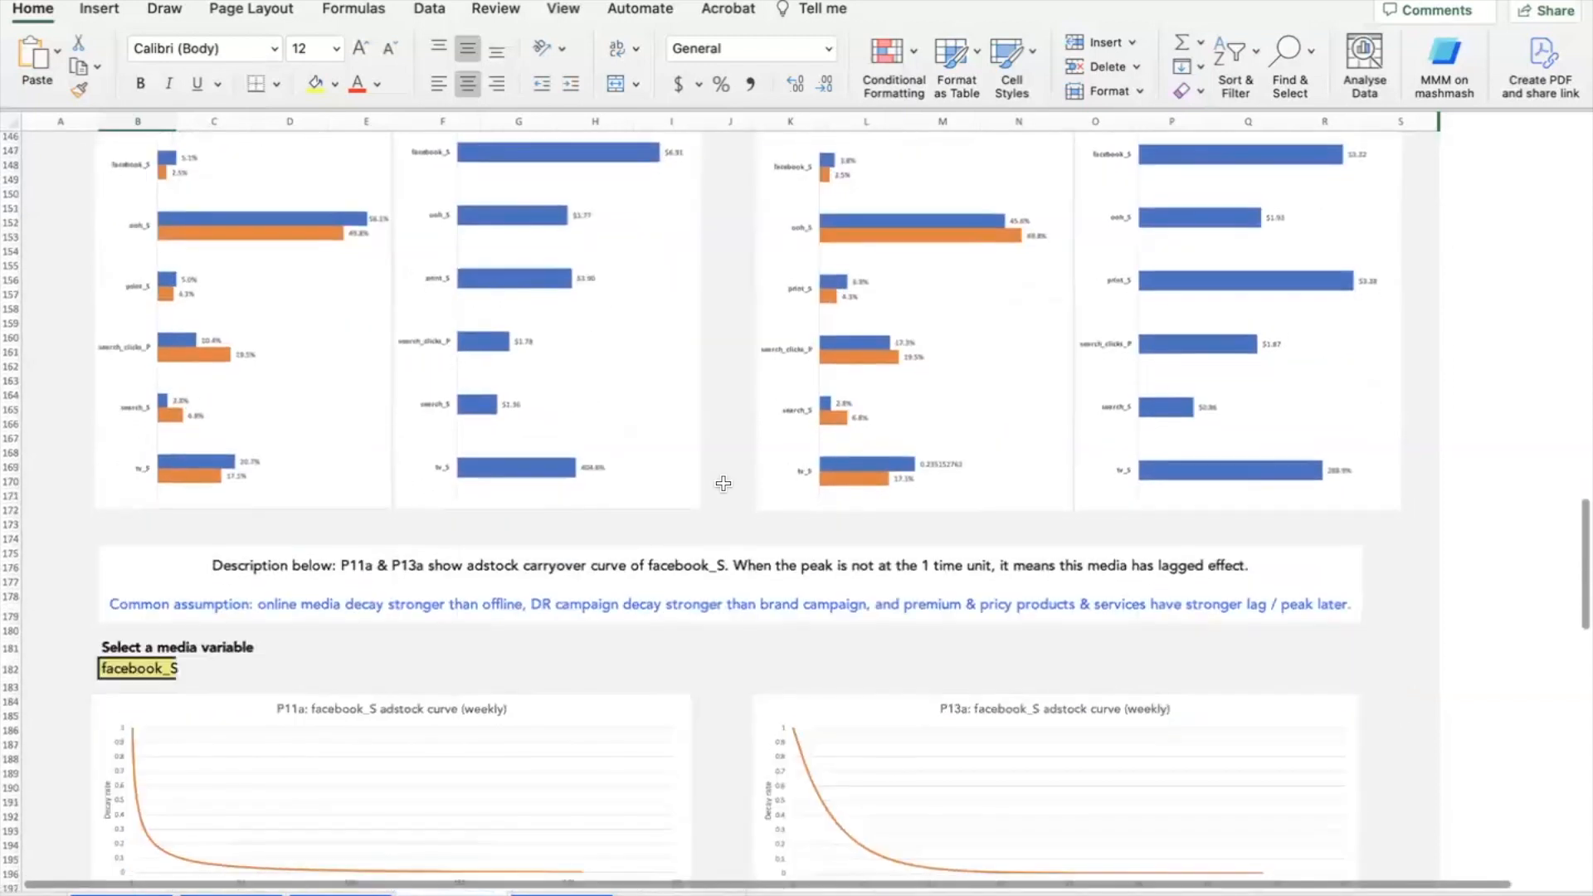
pyautogui.scroll(-3, 724, 484)
pyautogui.scroll(-10, 723, 483)
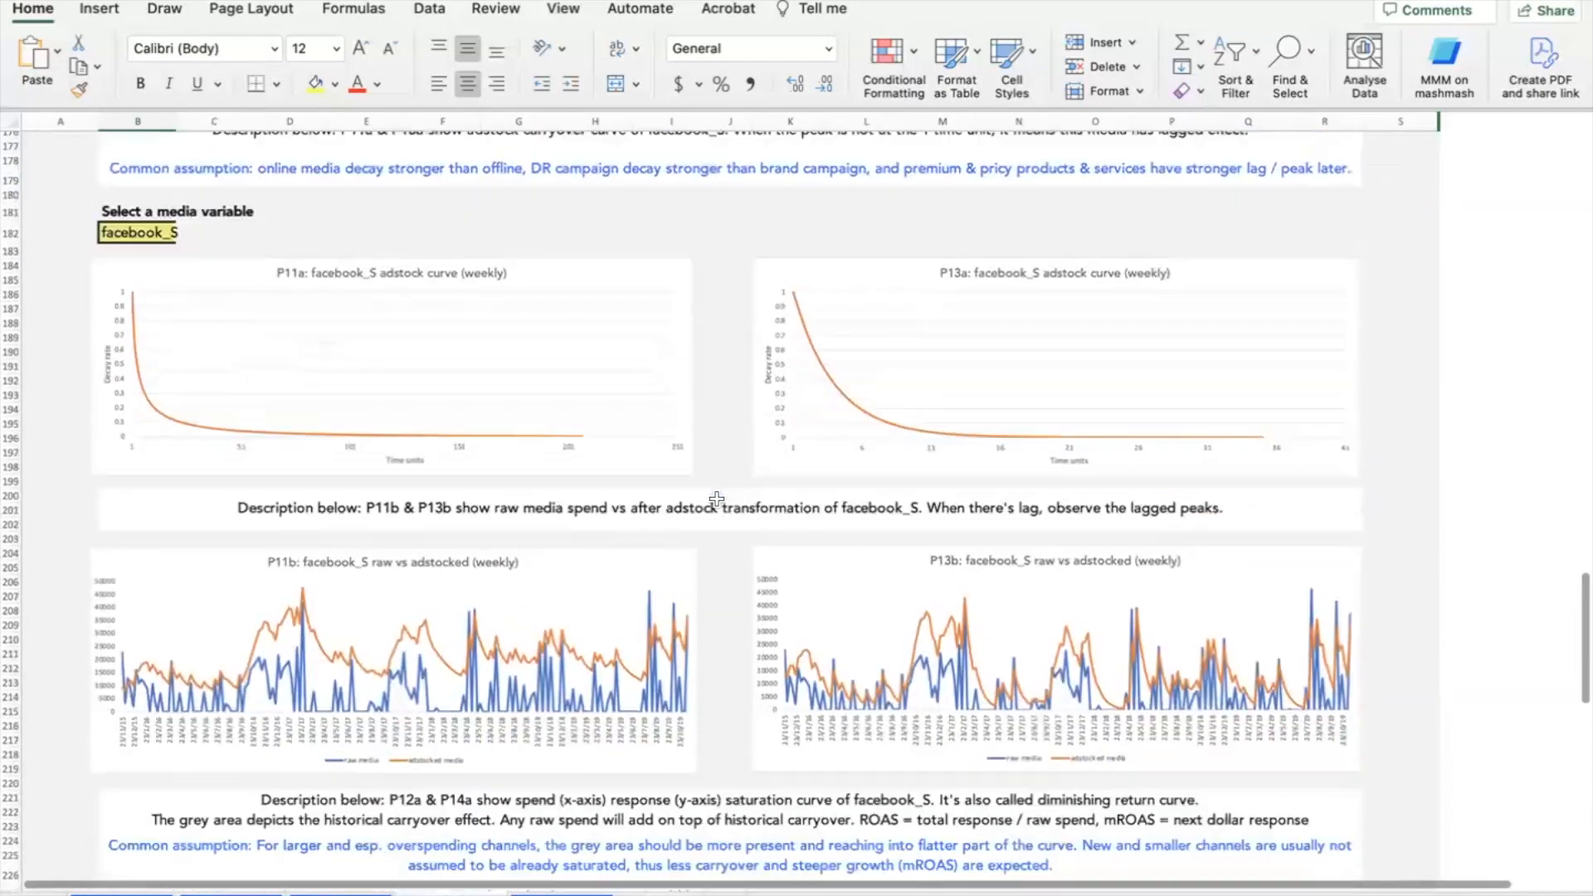
pyautogui.scroll(-2, 714, 538)
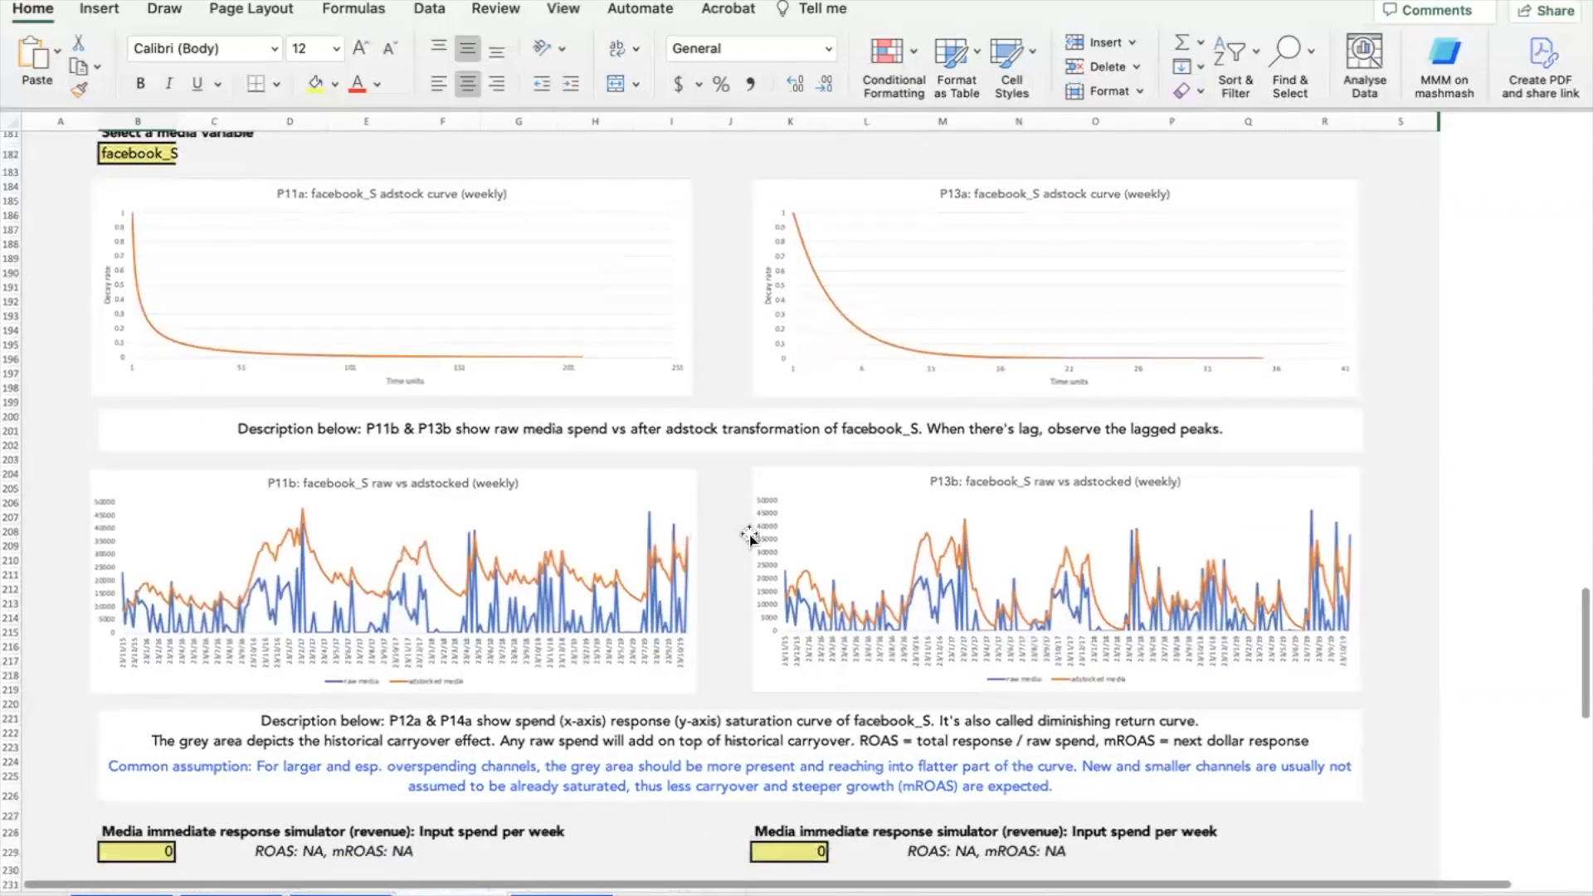
pyautogui.scroll(-3, 511, 838)
pyautogui.scroll(15, 745, 561)
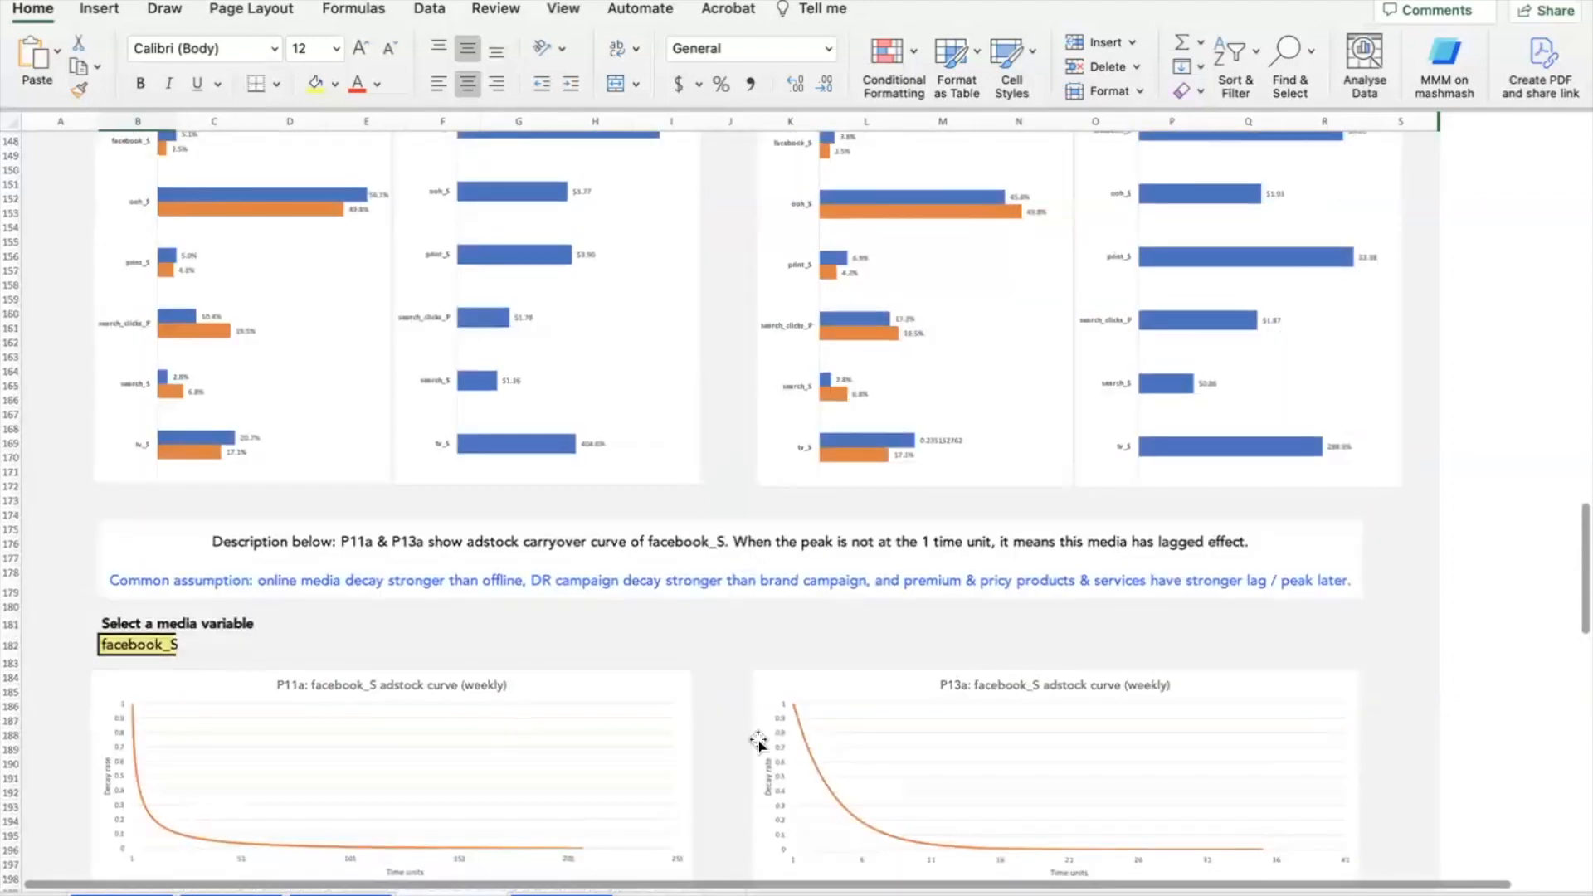
pyautogui.scroll(-2, 759, 629)
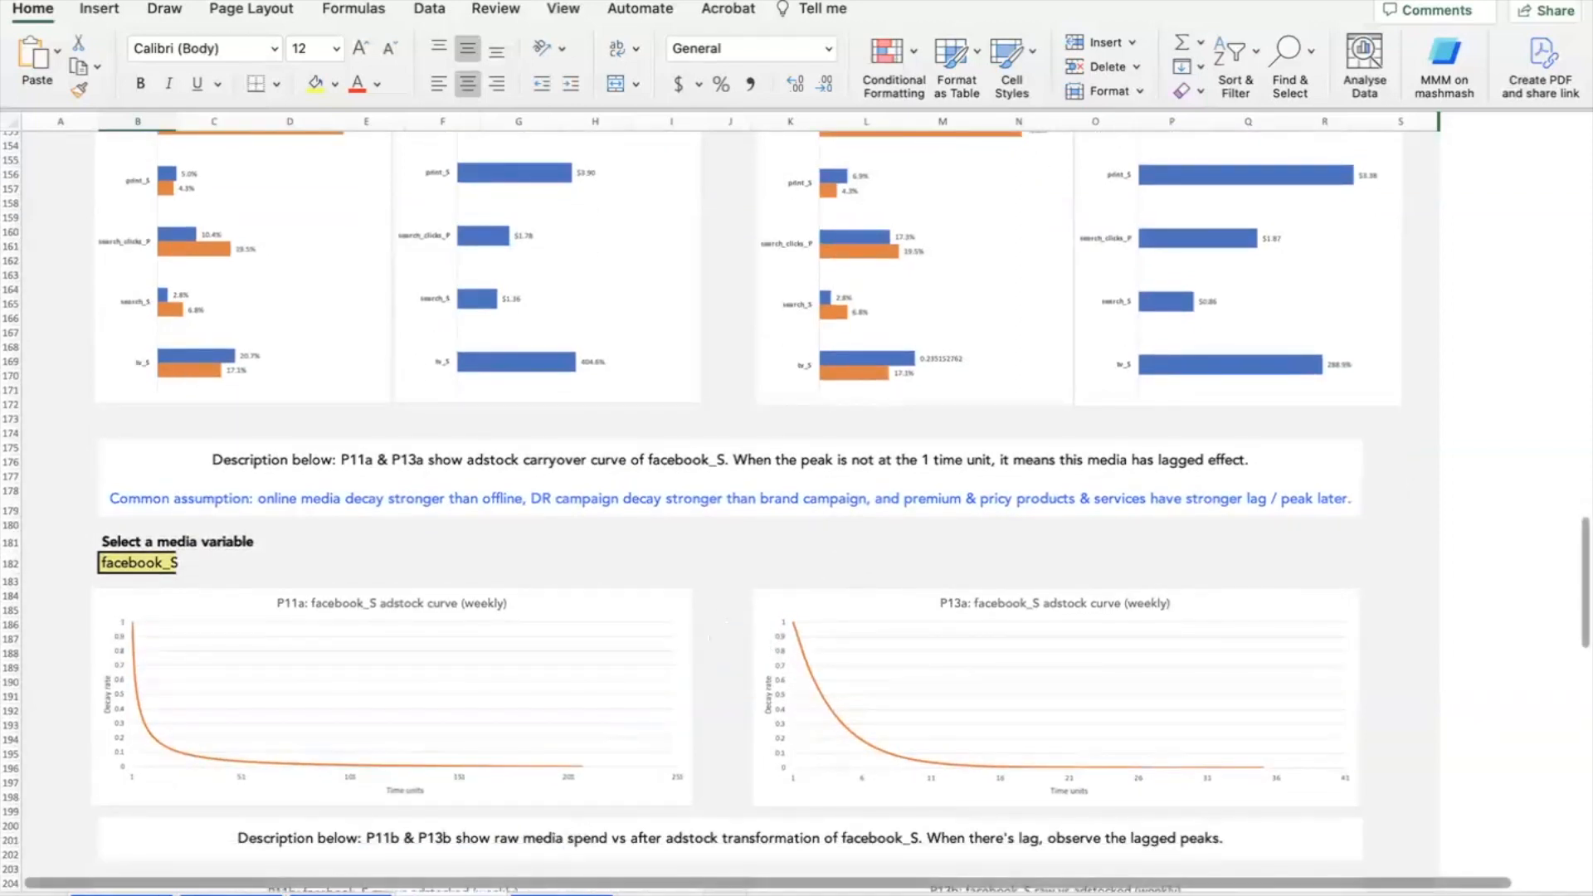
pyautogui.click(562, 894)
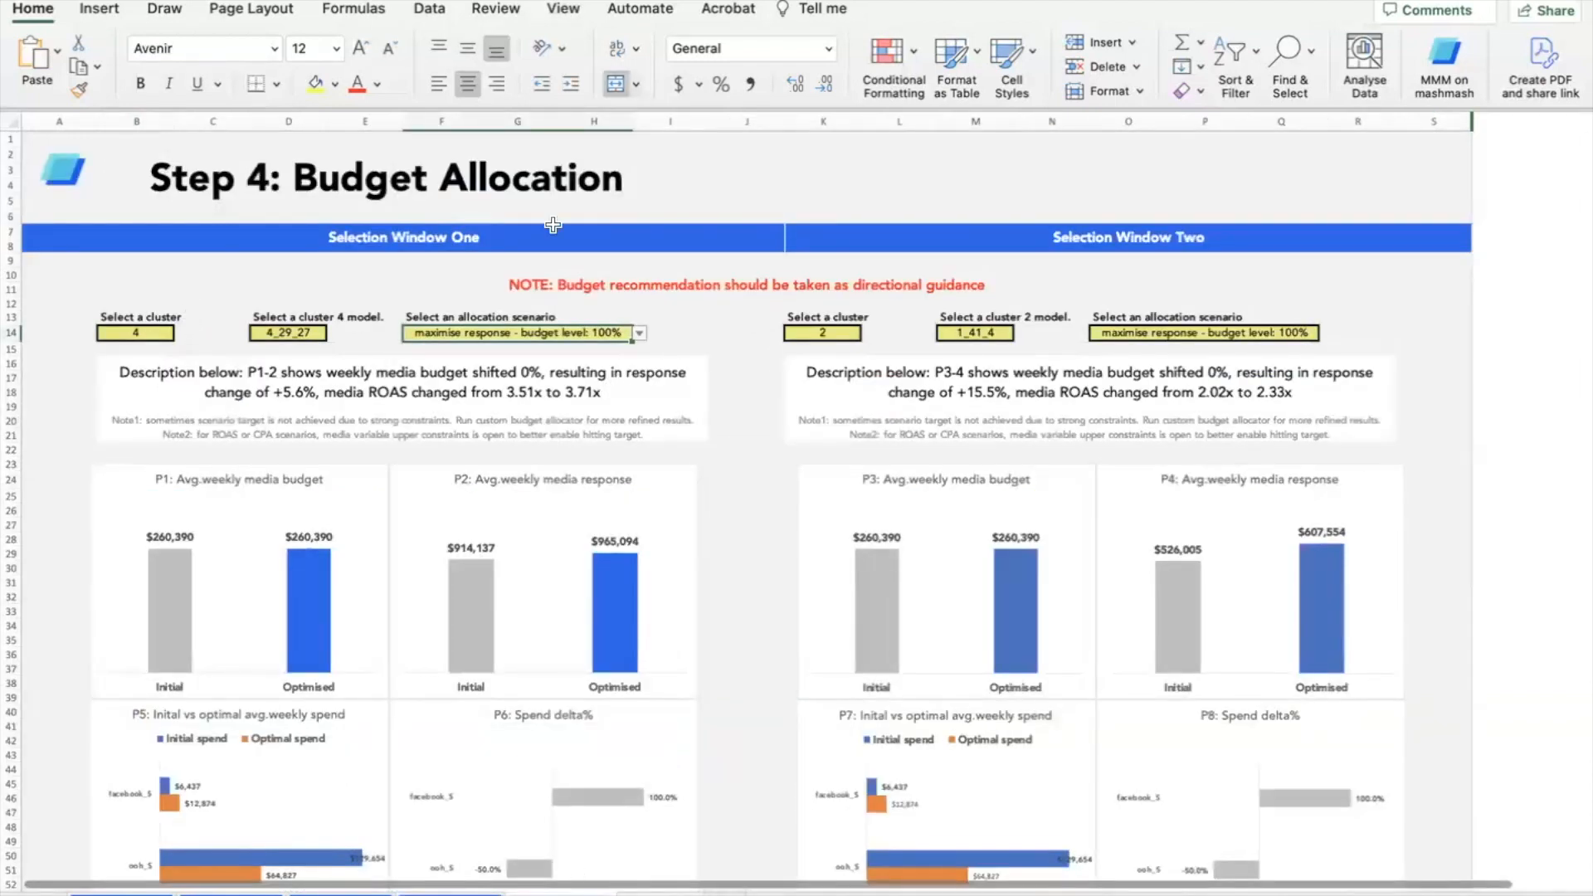
# - Check the window-one cluster options in B14 without changing it, then review the optimised budget results
pyautogui.click(152, 337)
pyautogui.click(179, 334)
pyautogui.click(762, 378)
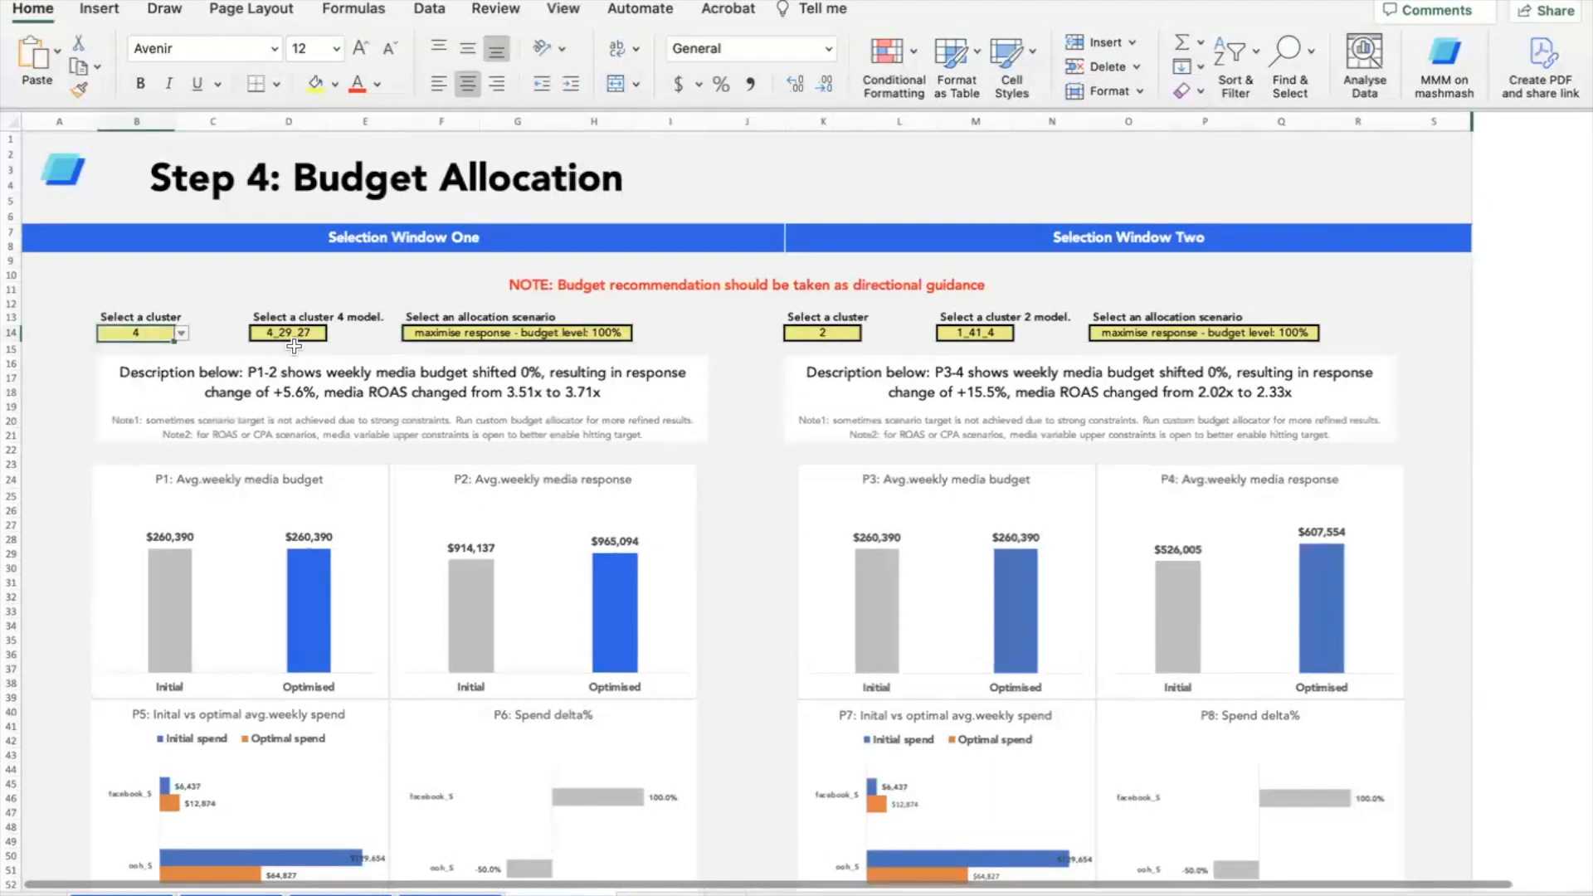
pyautogui.scroll(-3, 738, 415)
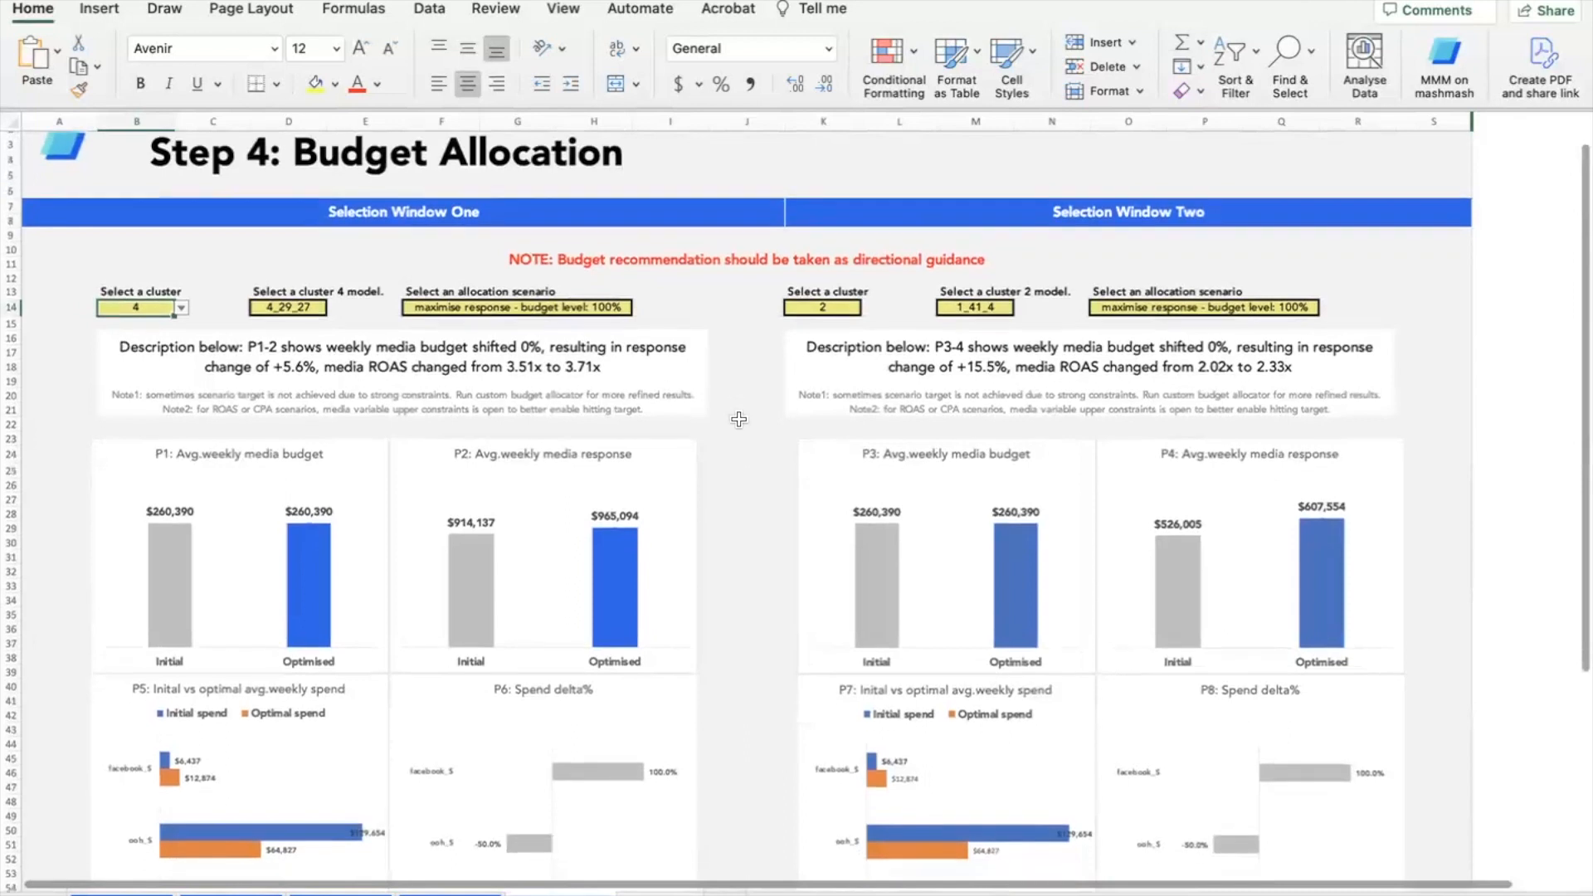
pyautogui.scroll(-3, 739, 419)
pyautogui.scroll(2, 713, 390)
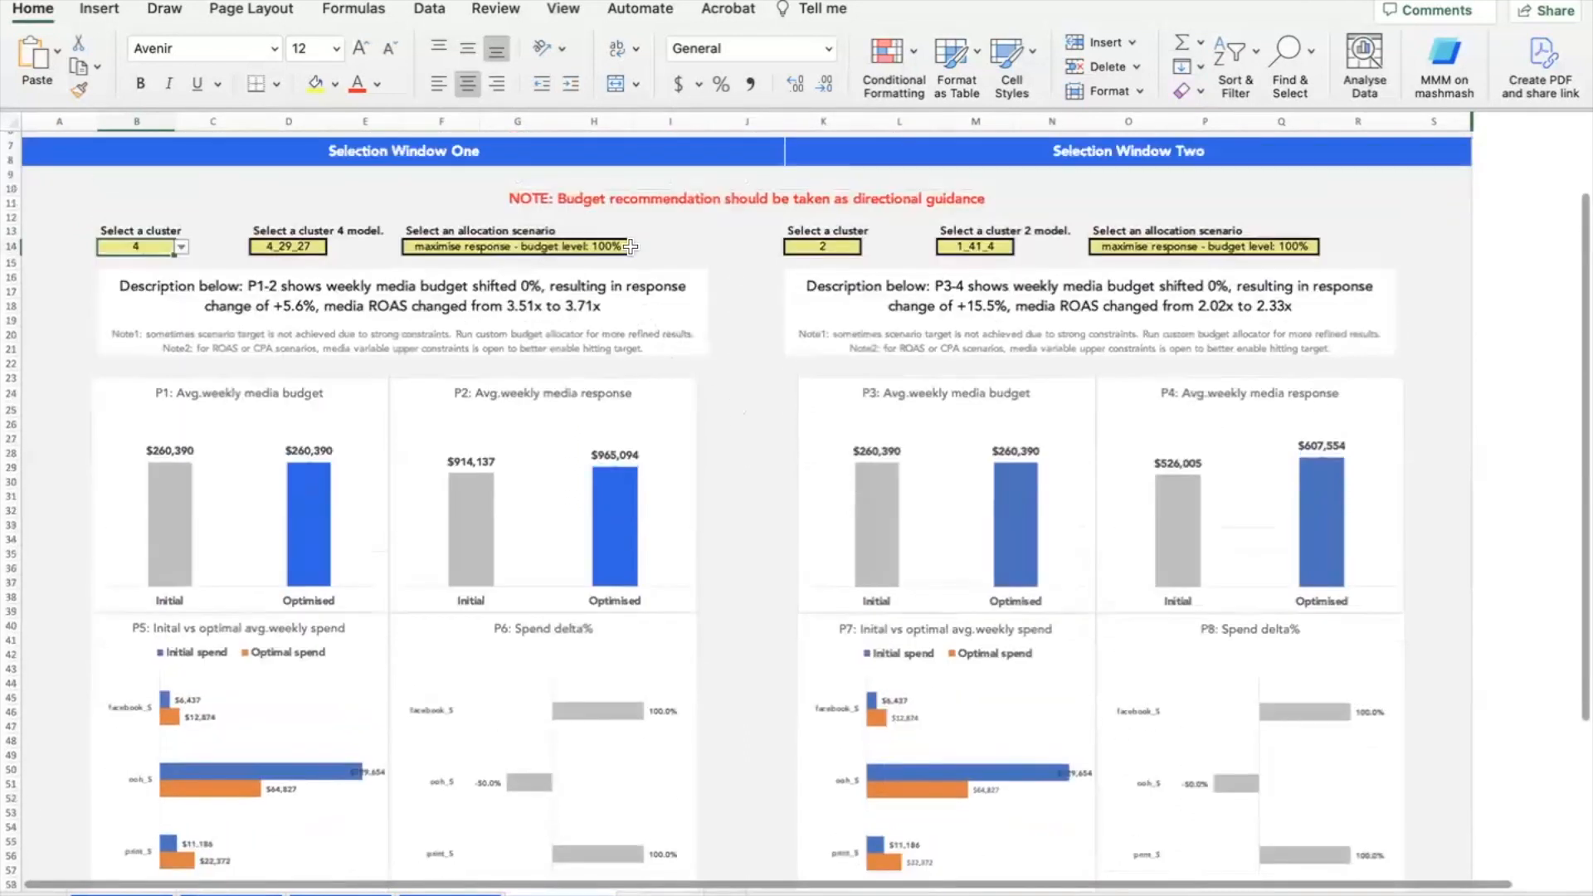